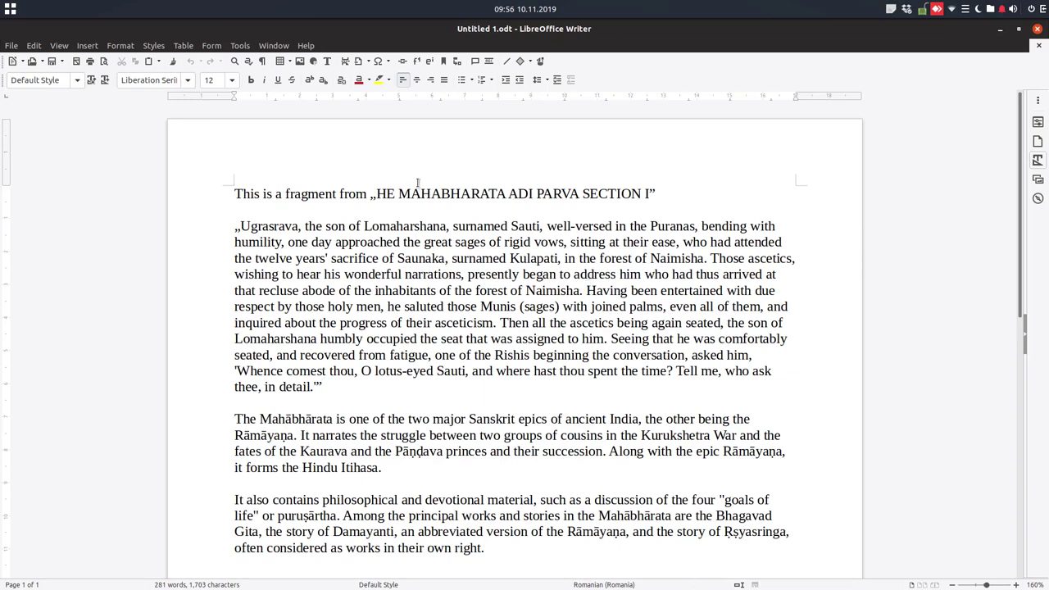
- Wrap the quoted Ugrasrava paragraph in a new section named Section1
drag(288, 194, 498, 194)
mouse_move(230, 227)
mouse_down()
mouse_move(329, 325)
mouse_move(326, 379)
mouse_up()
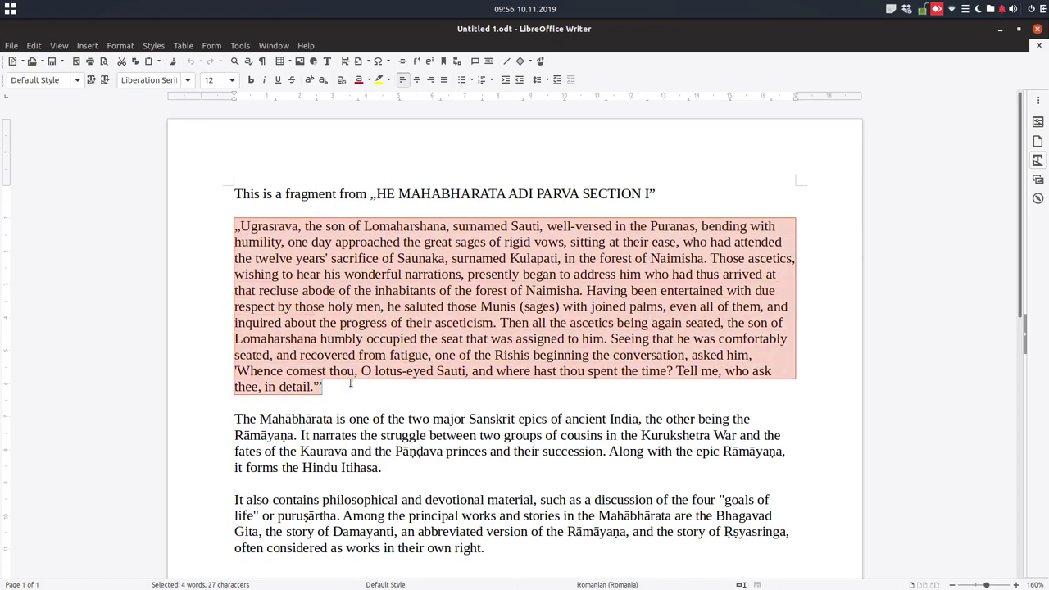
click(394, 478)
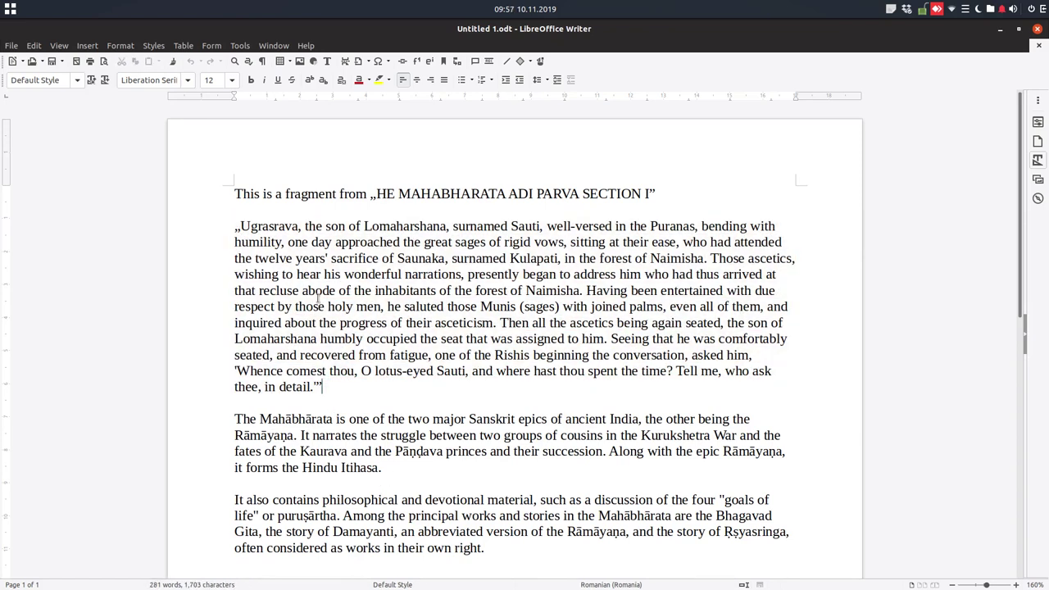
mouse_move(334, 385)
mouse_down()
mouse_move(238, 290)
mouse_move(234, 226)
mouse_up()
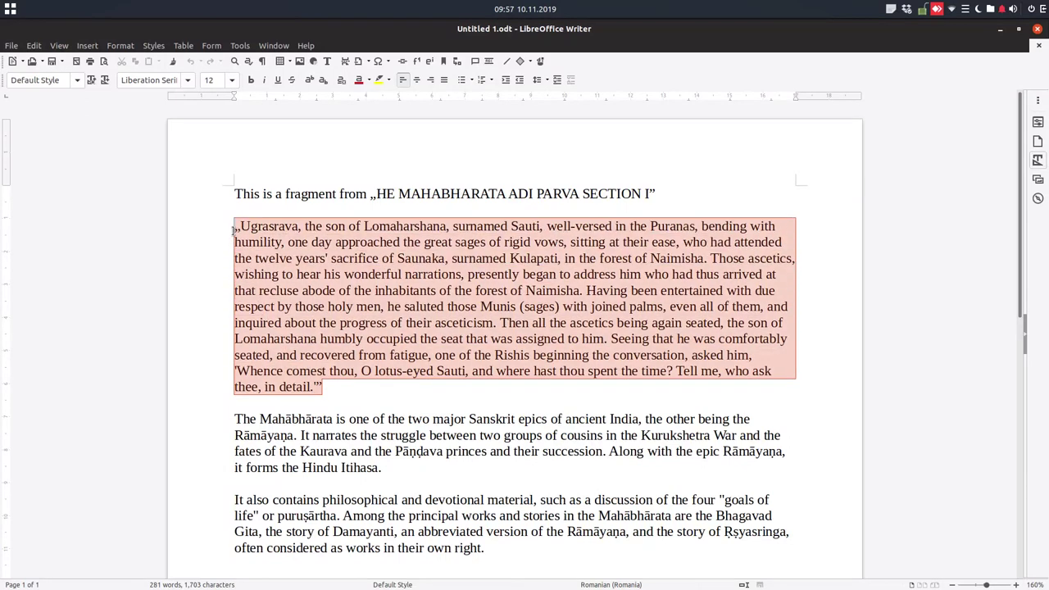
click(88, 45)
click(116, 169)
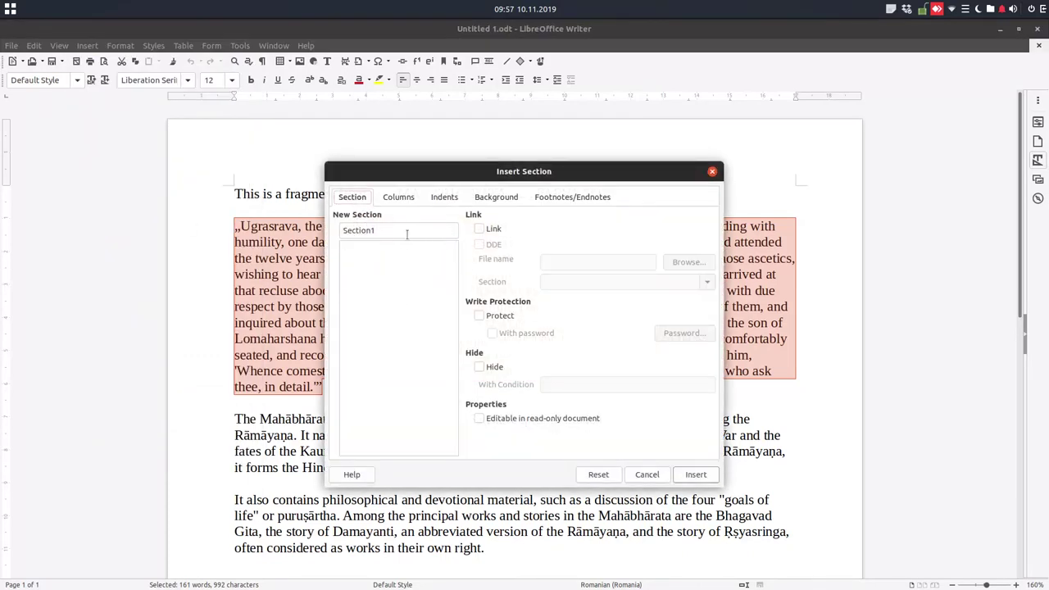
click(696, 475)
click(316, 213)
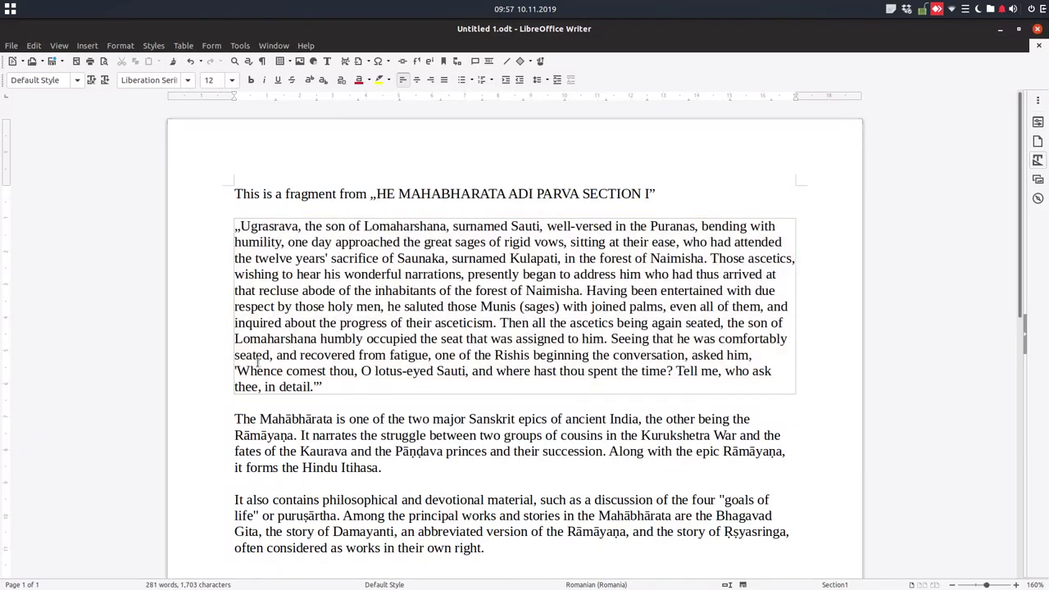
click(425, 386)
- Give Section1 a two-column layout for the quoted Mahabharata paragraph
right_click(425, 385)
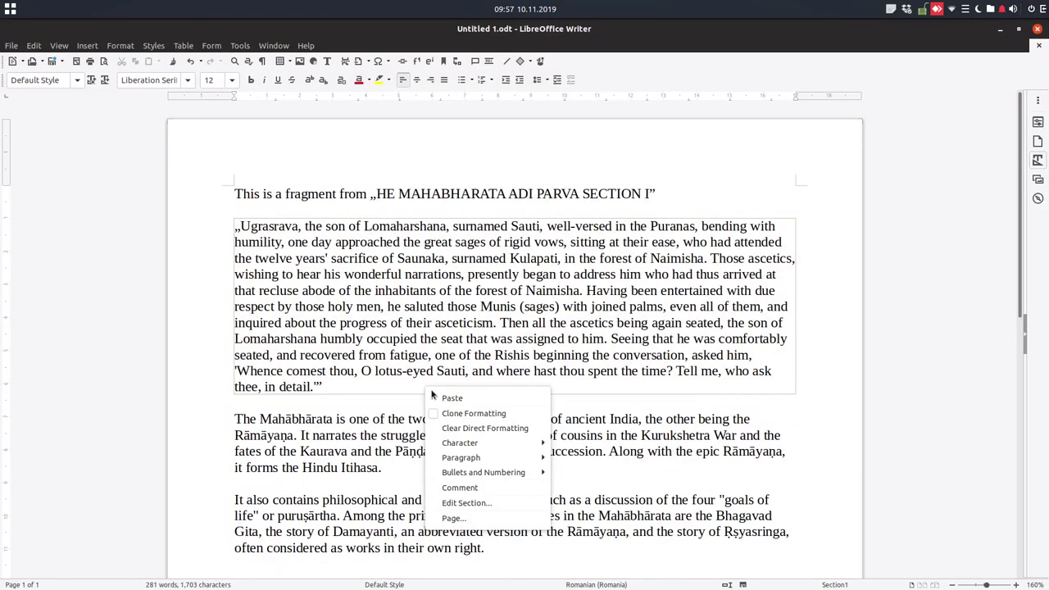
click(471, 504)
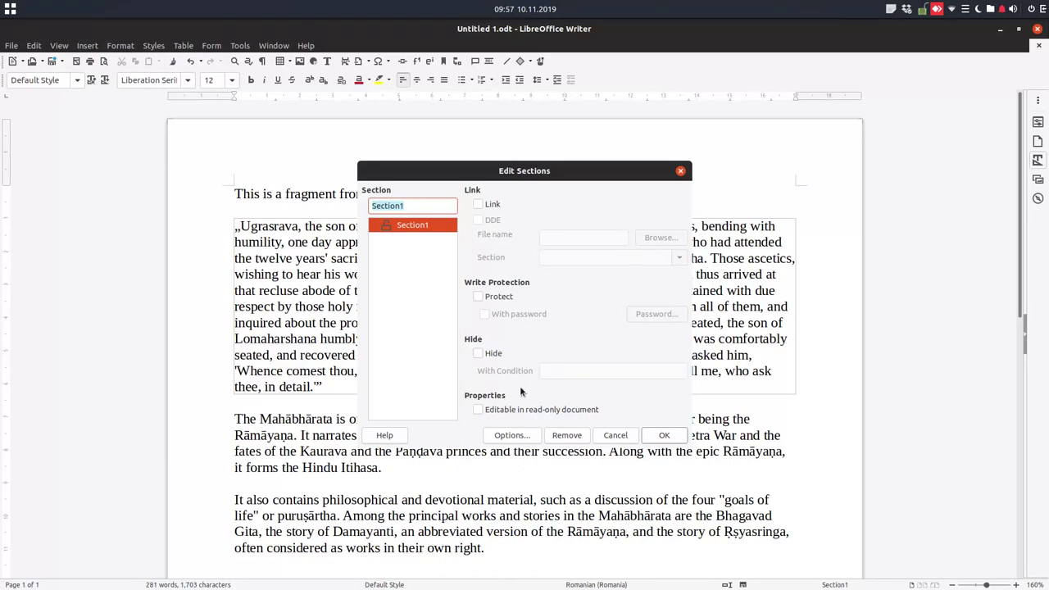
click(526, 438)
click(366, 183)
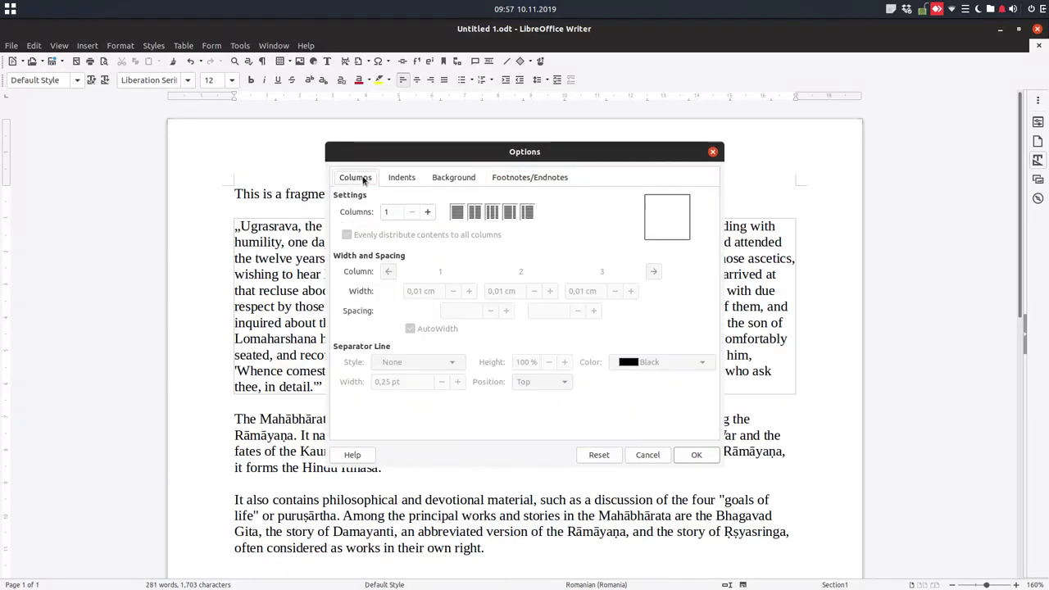
click(473, 214)
click(685, 450)
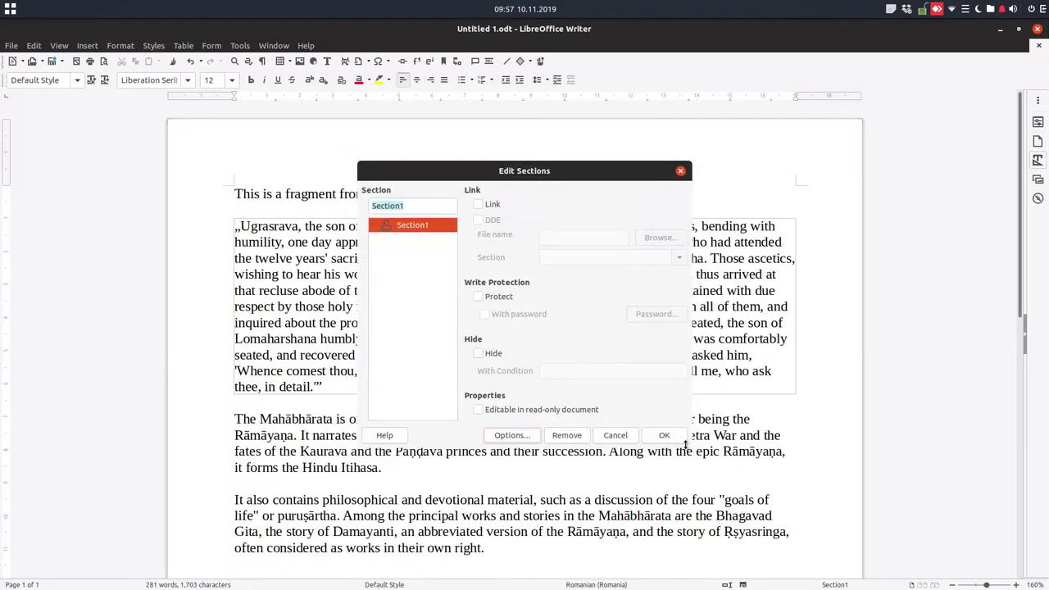
click(664, 435)
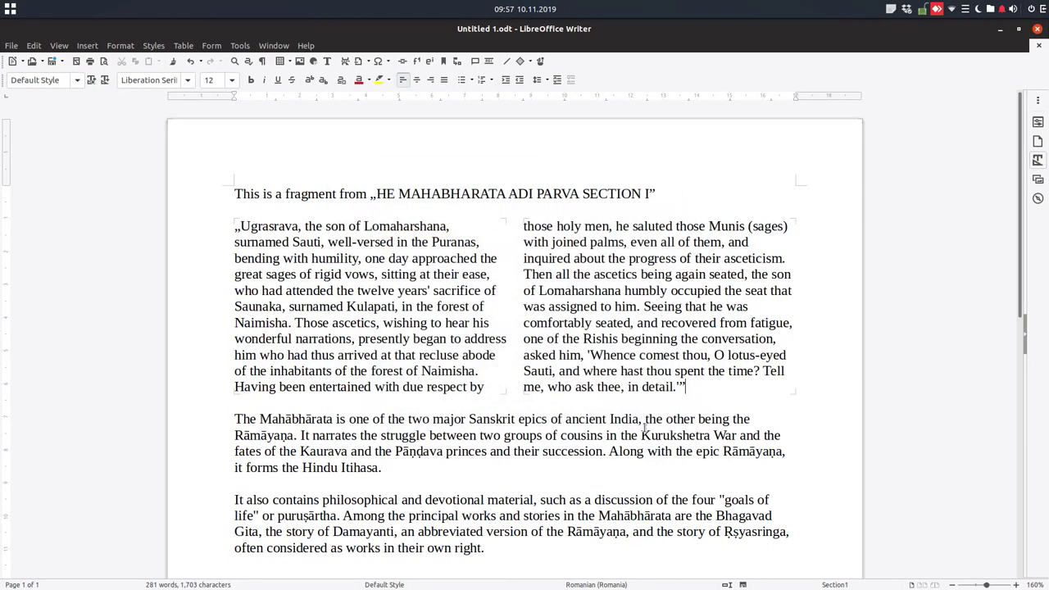
- Return Section1 to a single-column layout
right_click(557, 280)
click(606, 412)
click(529, 436)
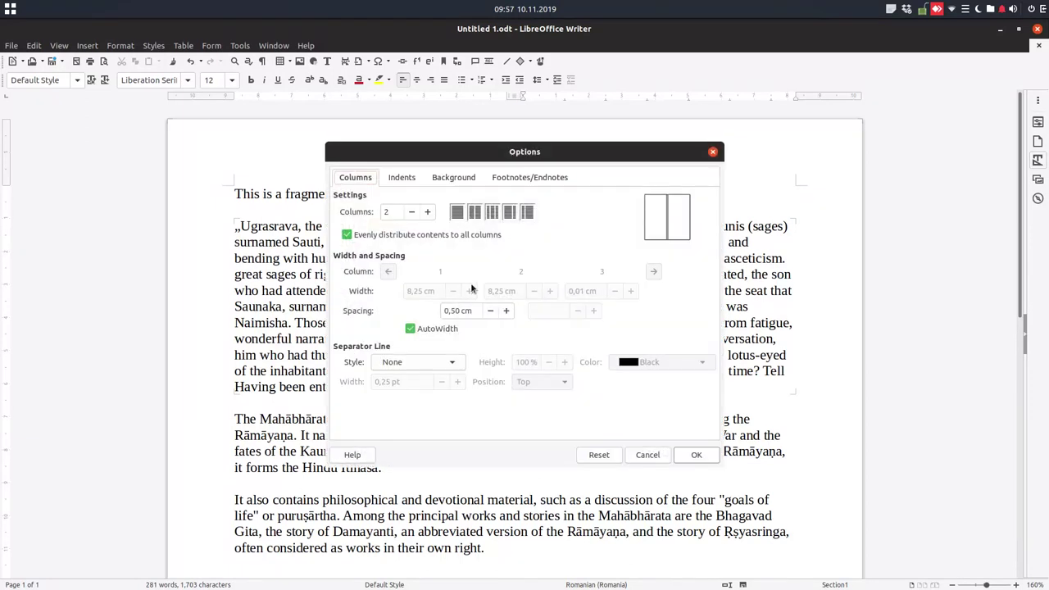
click(460, 214)
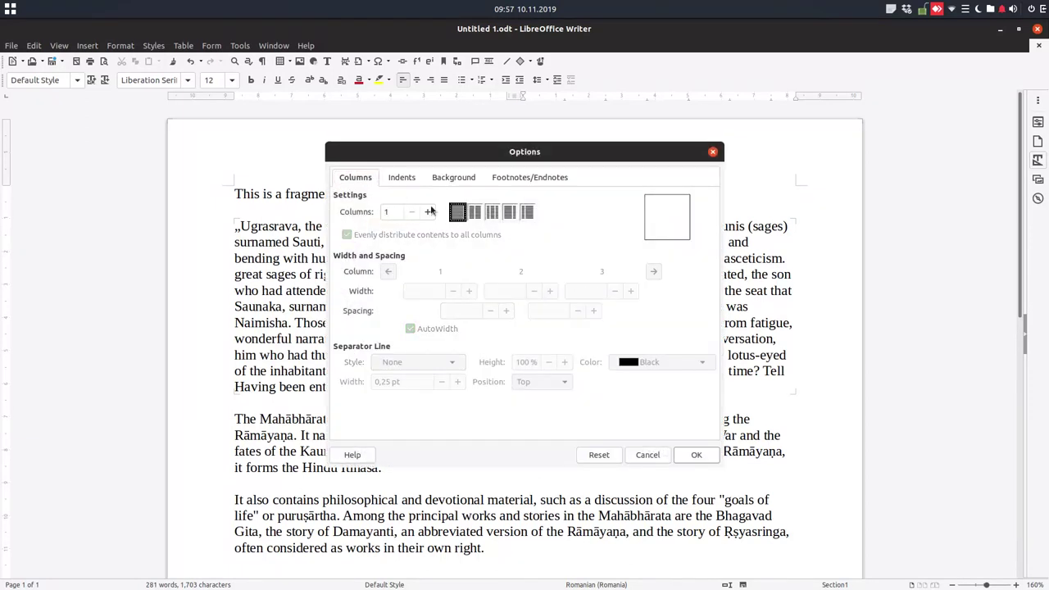
- Indent Section1 by 2 cm before and after the section
click(397, 177)
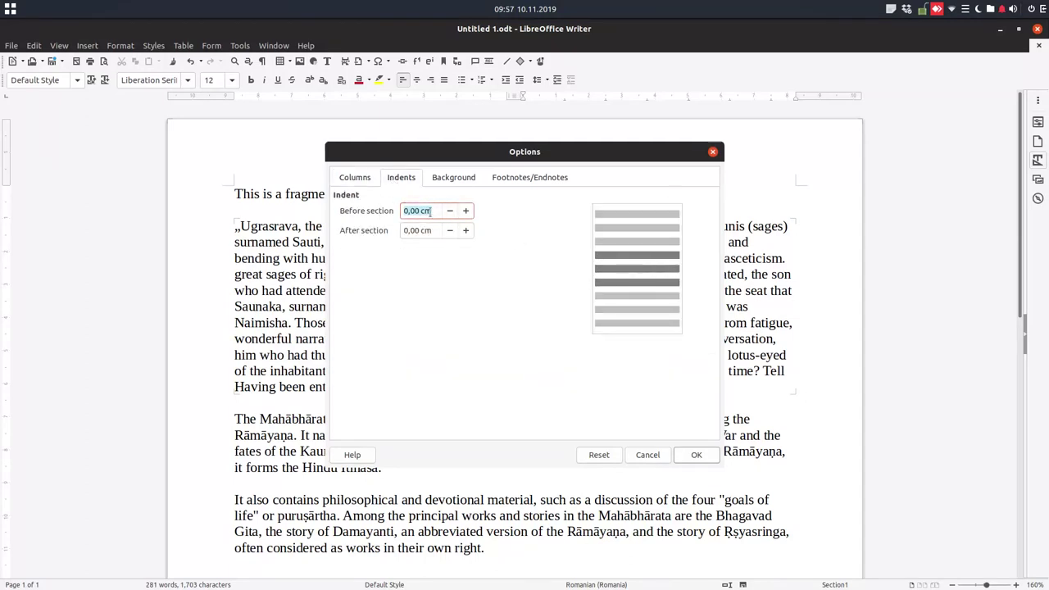
text(1)
key(Tab)
text(1)
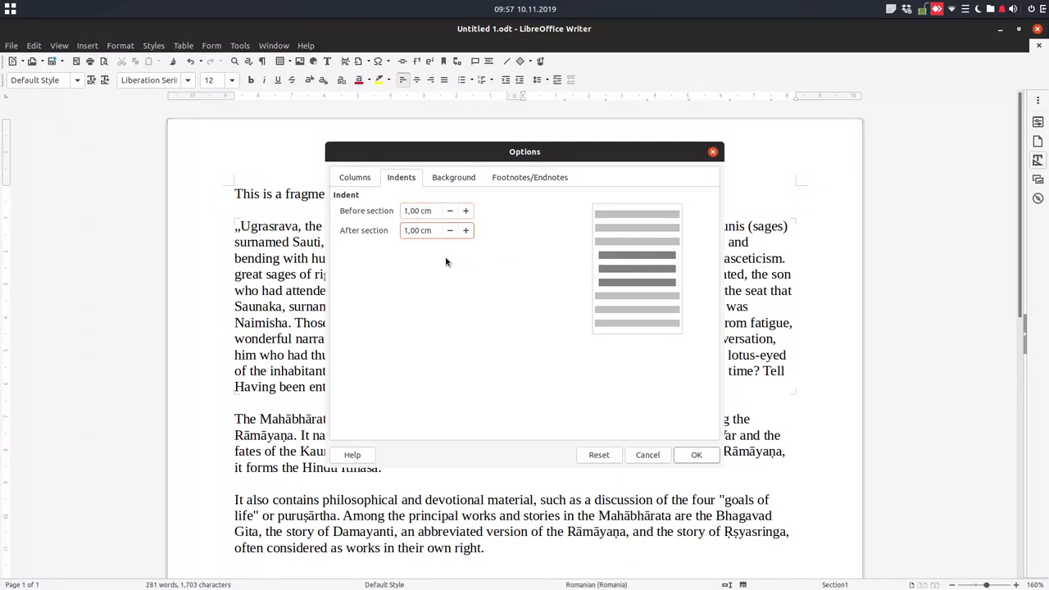
key(Tab)
text(2)
key(Tab)
text(2)
key(Tab)
click(696, 455)
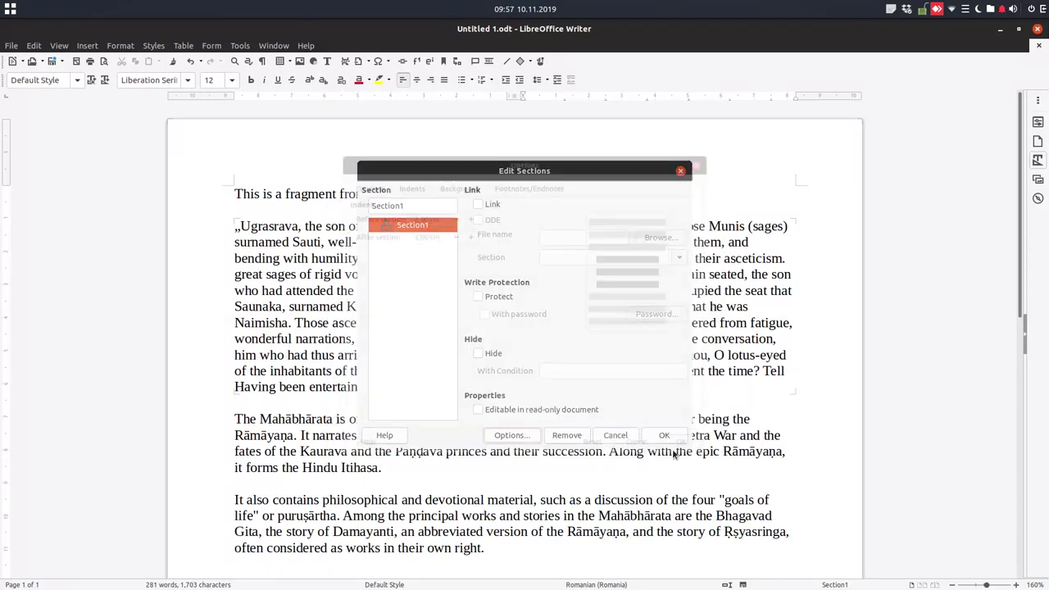
click(660, 435)
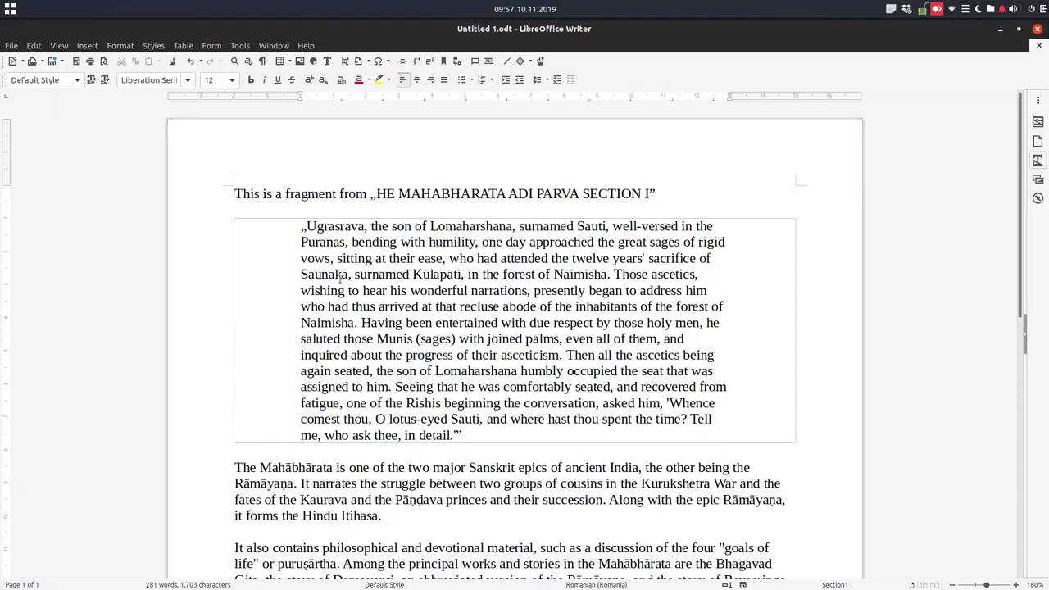
- Shade Section1 with a light grey (eeeeee) background colour
right_click(403, 284)
click(457, 400)
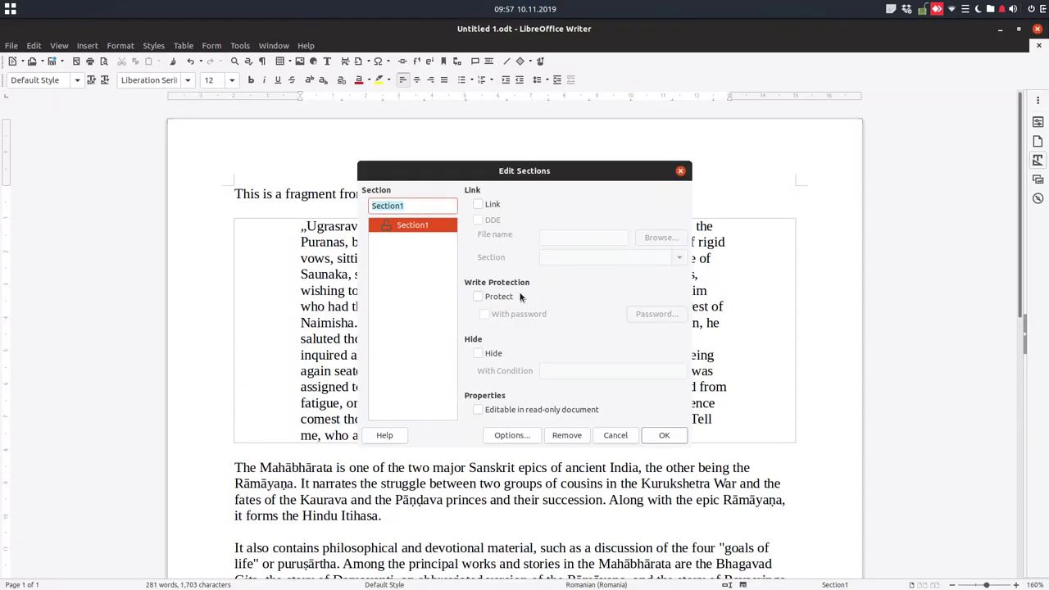
click(511, 436)
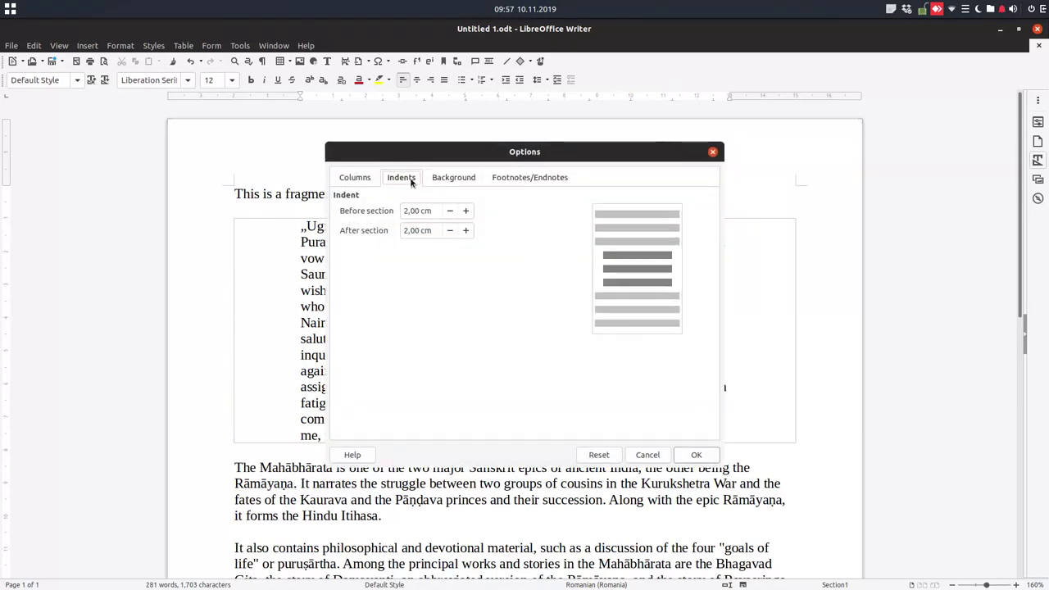
click(440, 182)
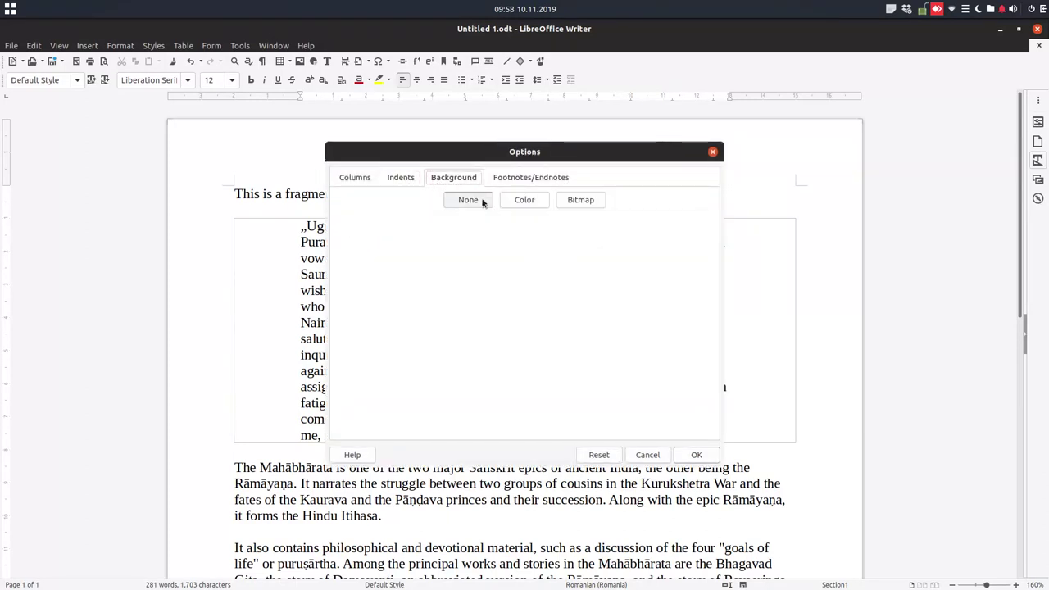
click(522, 205)
click(457, 254)
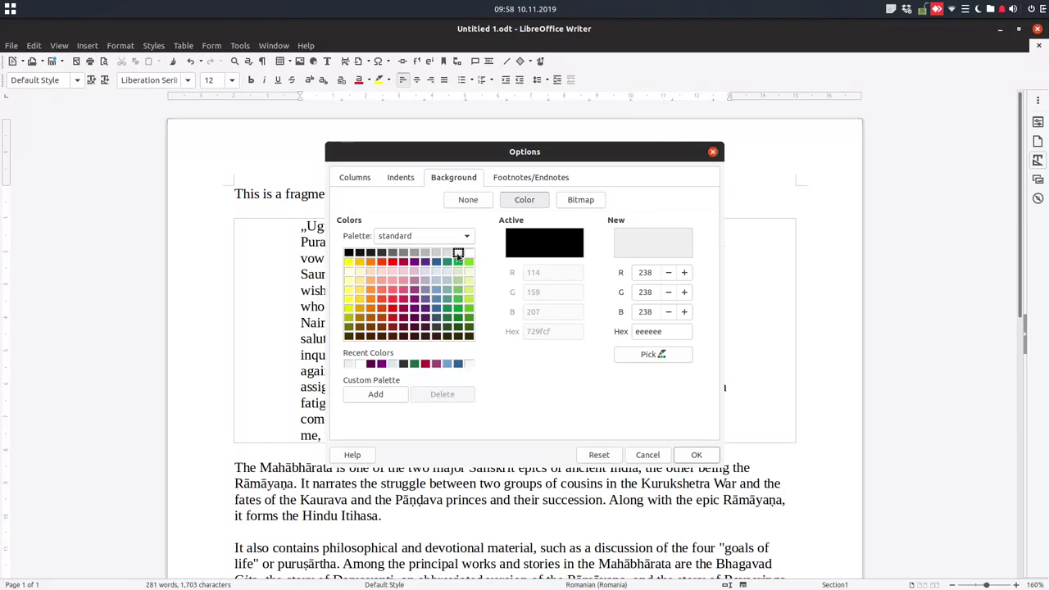
click(682, 456)
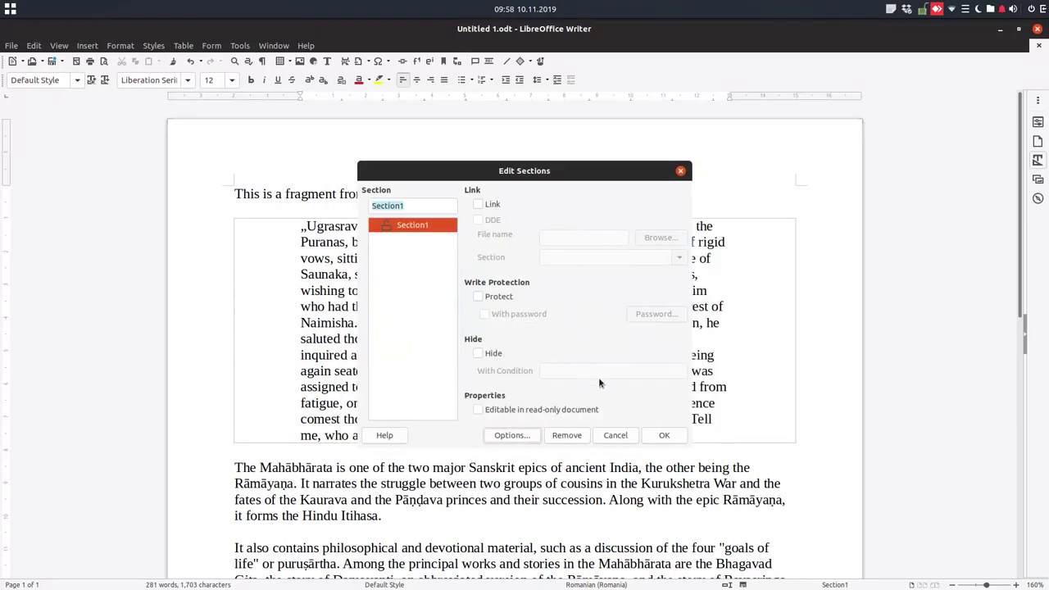
click(664, 435)
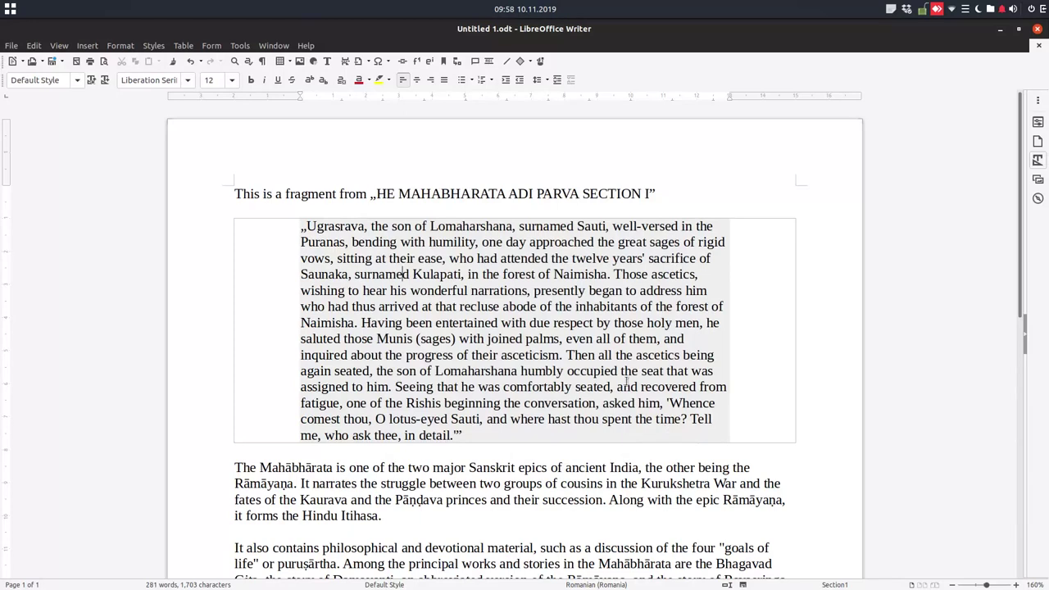
- Review Section1's Footnotes/Endnotes options and close them without changes
right_click(600, 436)
click(644, 548)
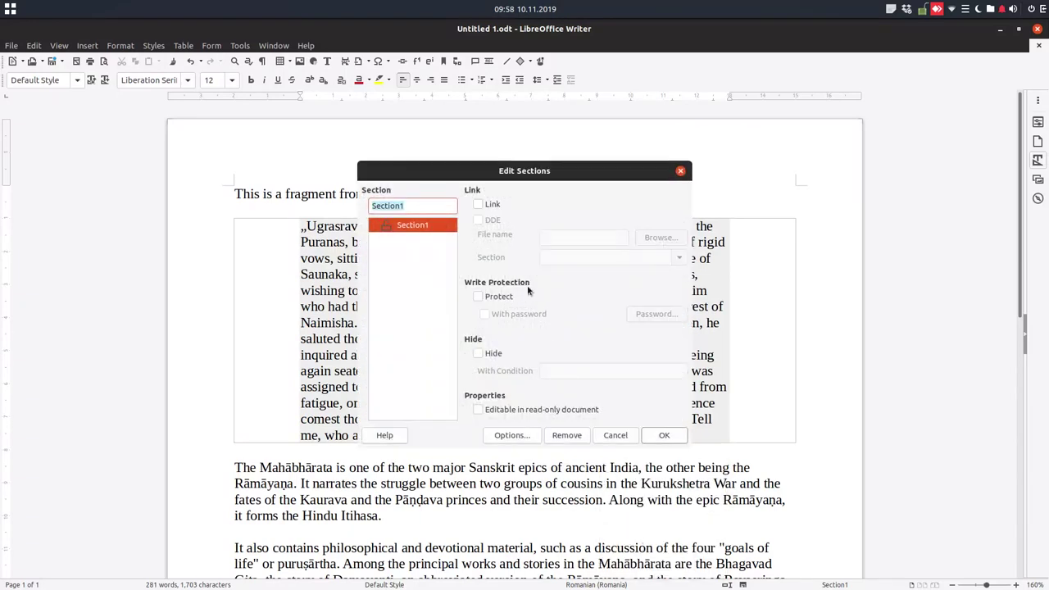
click(511, 435)
click(533, 179)
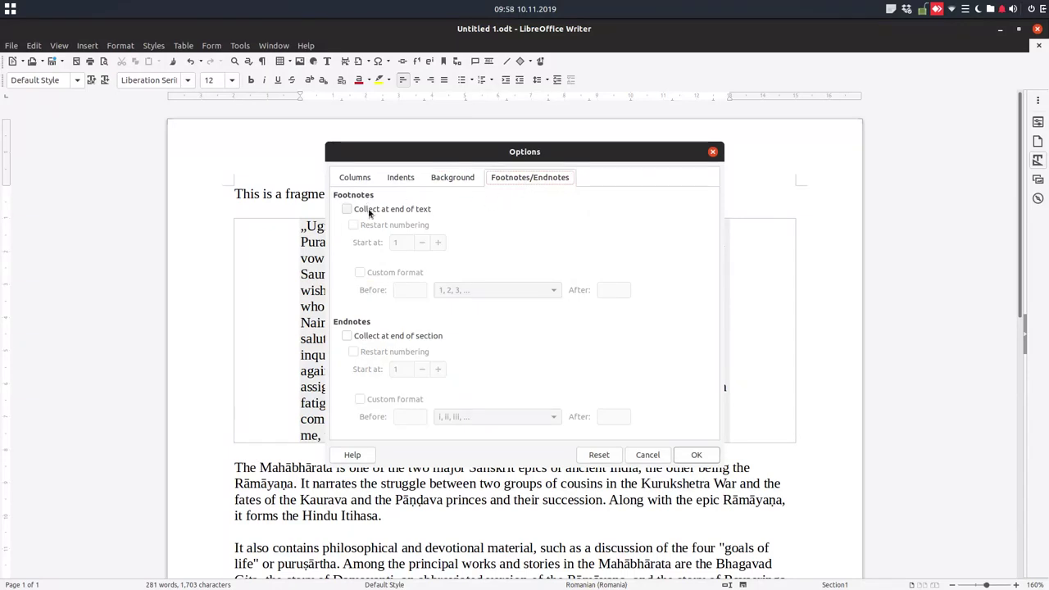
click(699, 455)
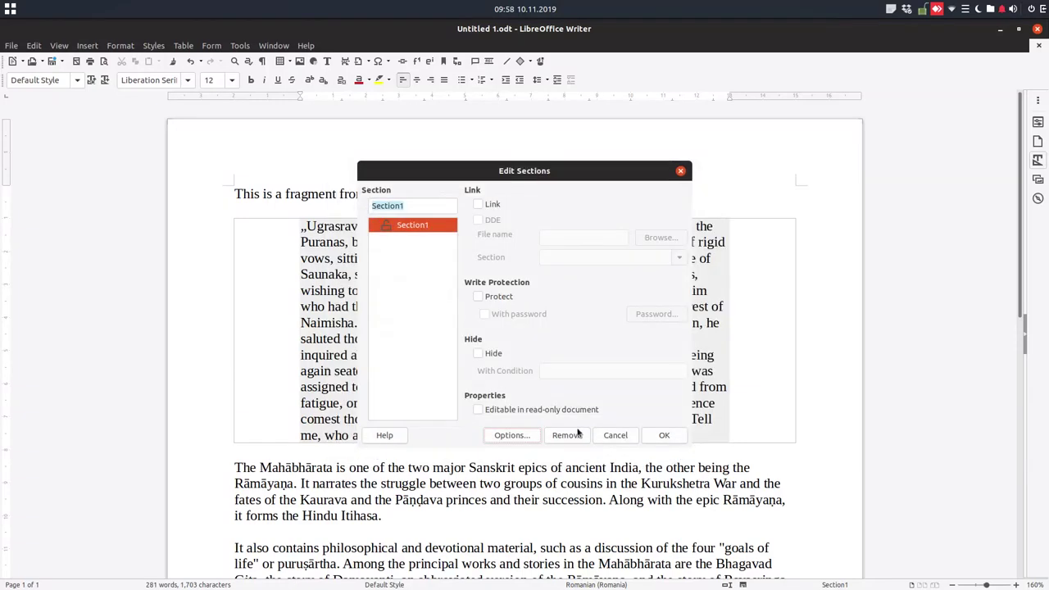
click(657, 436)
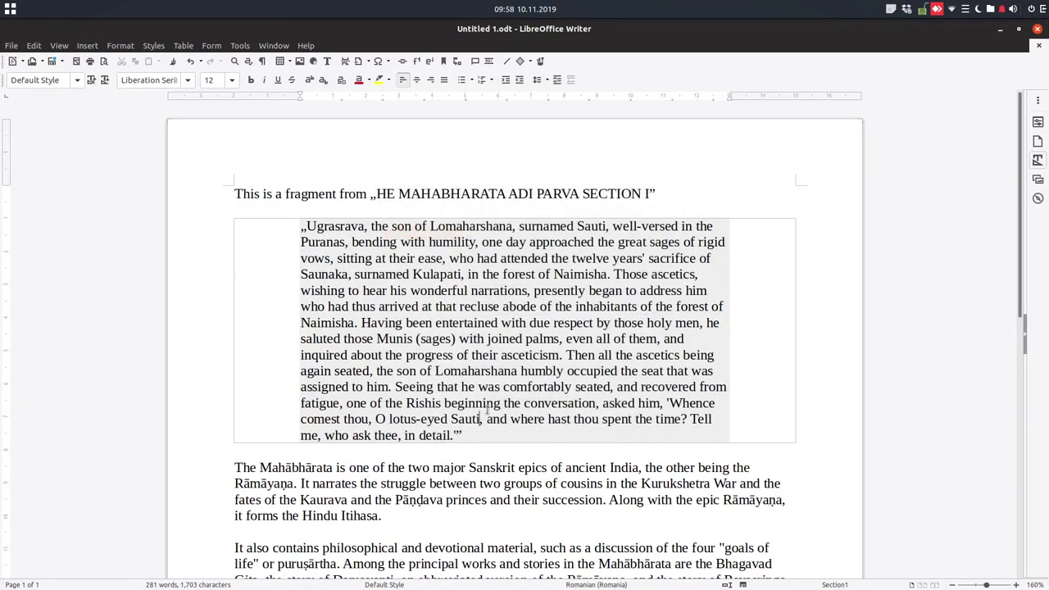
- Insert a footnote after 'Sauti' reading 'Firts footnote'
click(417, 62)
text(firts)
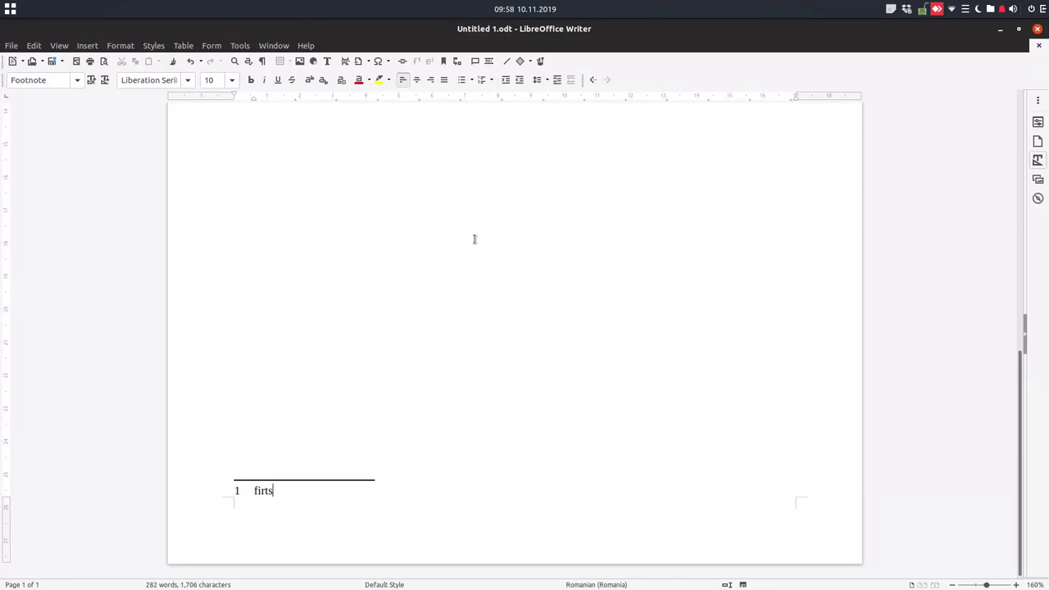
text(footnote)
key(Page_Up)
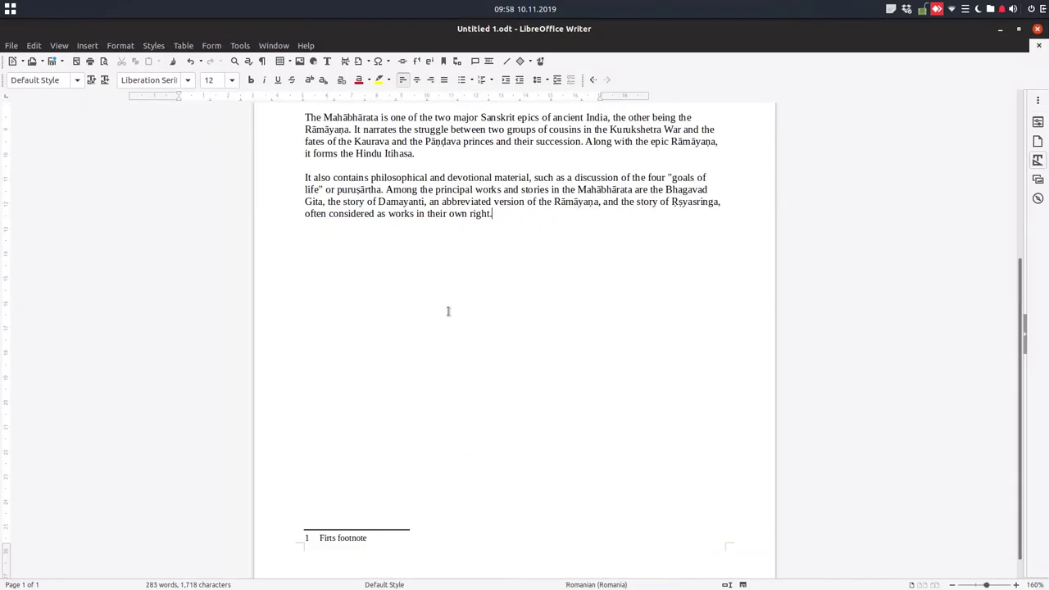
scroll(381, 488, down, 5)
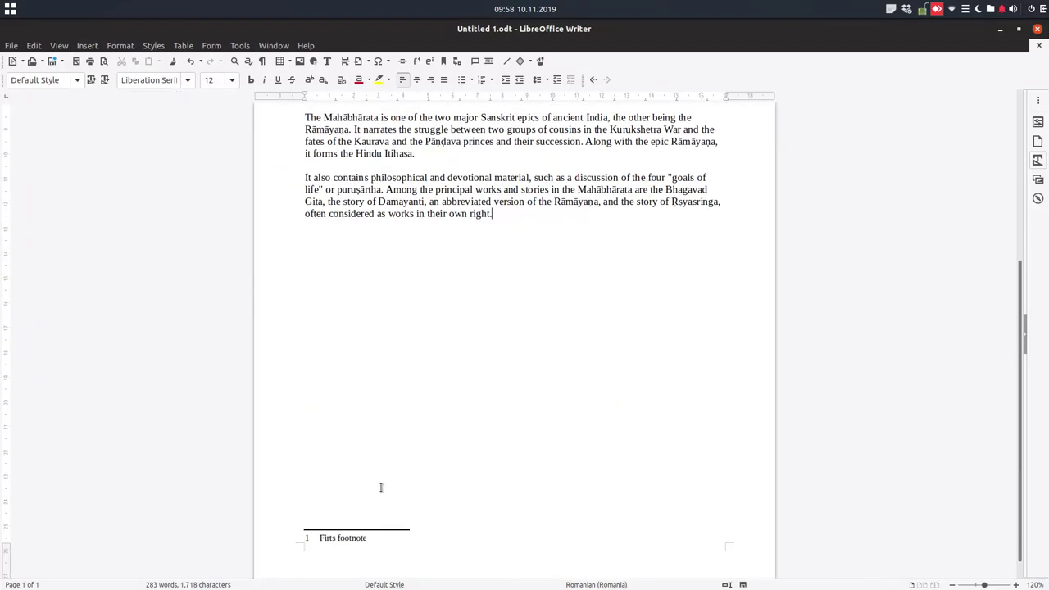
scroll(340, 524, up, 5)
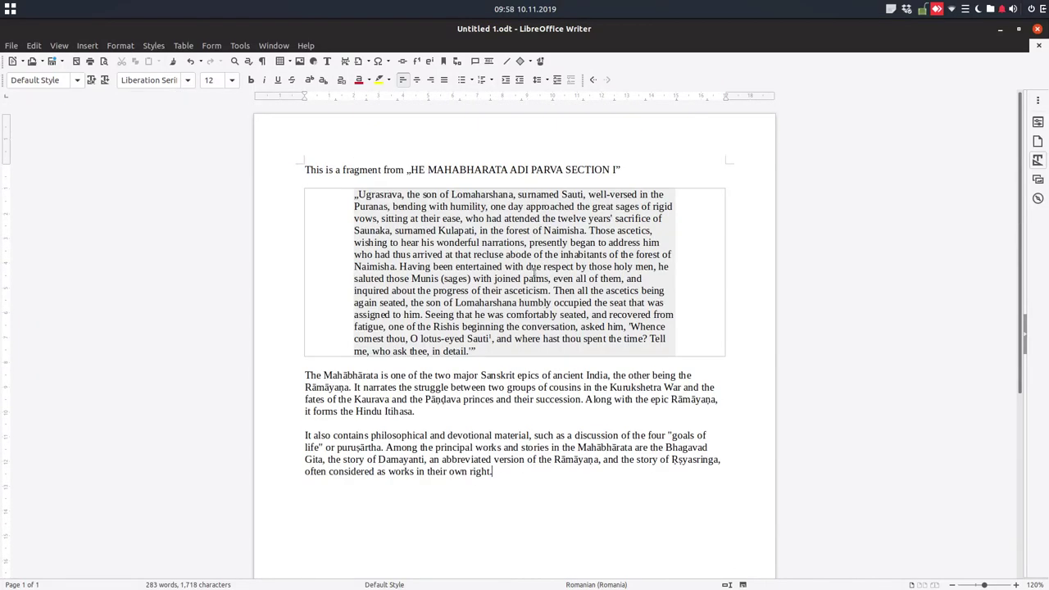
- Collect Section1's footnotes at the end of the section text
click(508, 354)
right_click(509, 355)
click(533, 465)
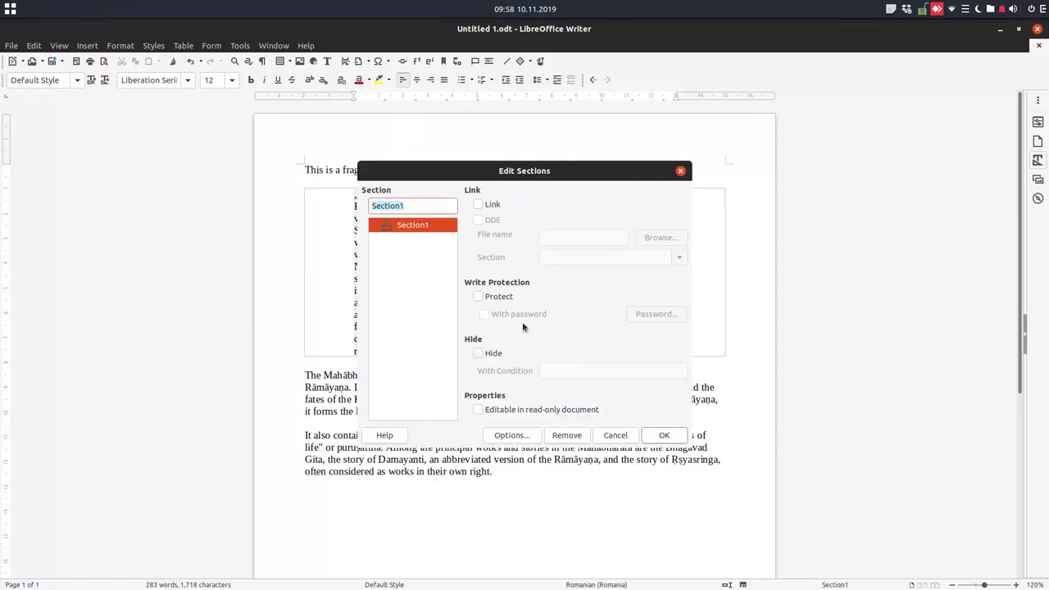
click(512, 435)
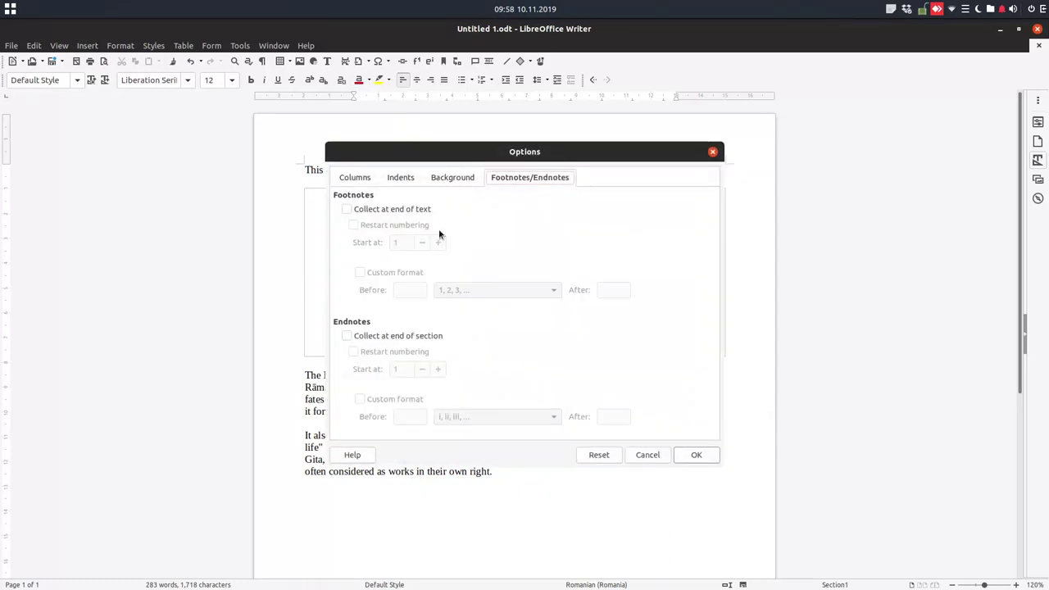
click(408, 210)
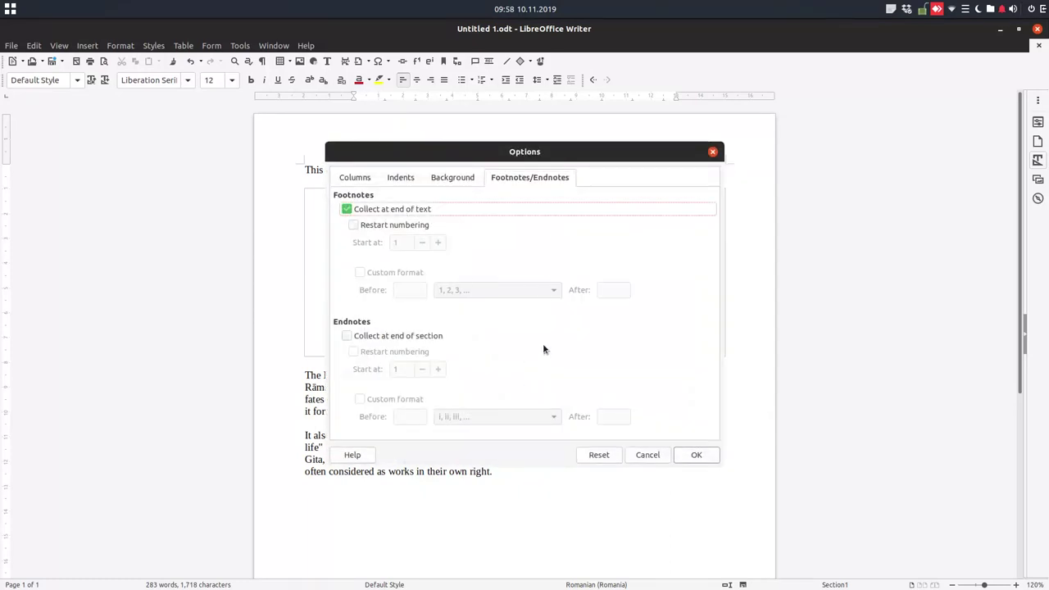
click(695, 460)
click(666, 437)
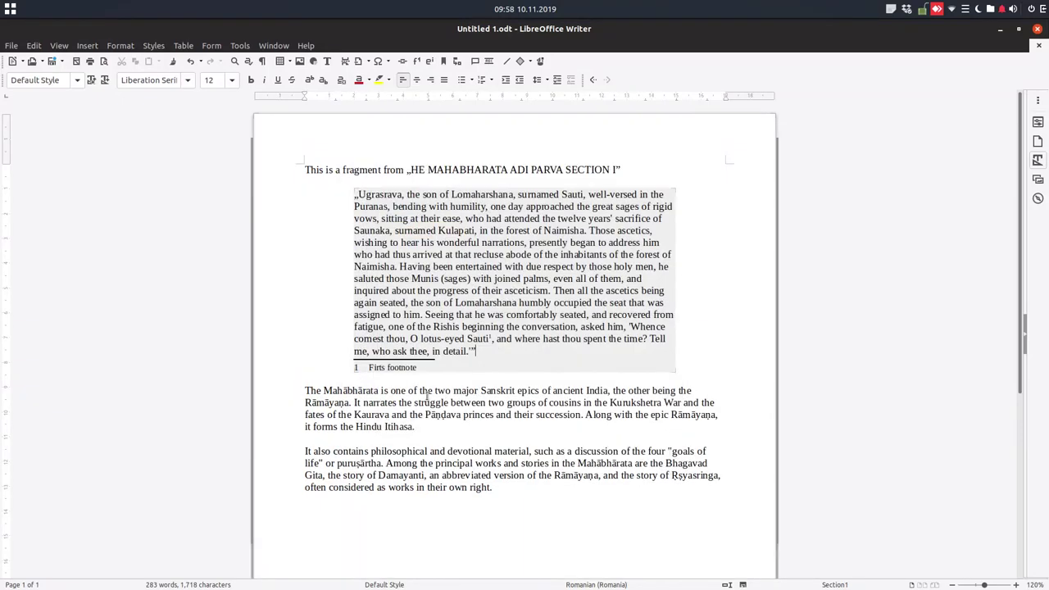
- Inspect the collected footnote, then reopen Section1's settings and close them unchanged
scroll(348, 394, down, 5)
scroll(347, 459, down, 2)
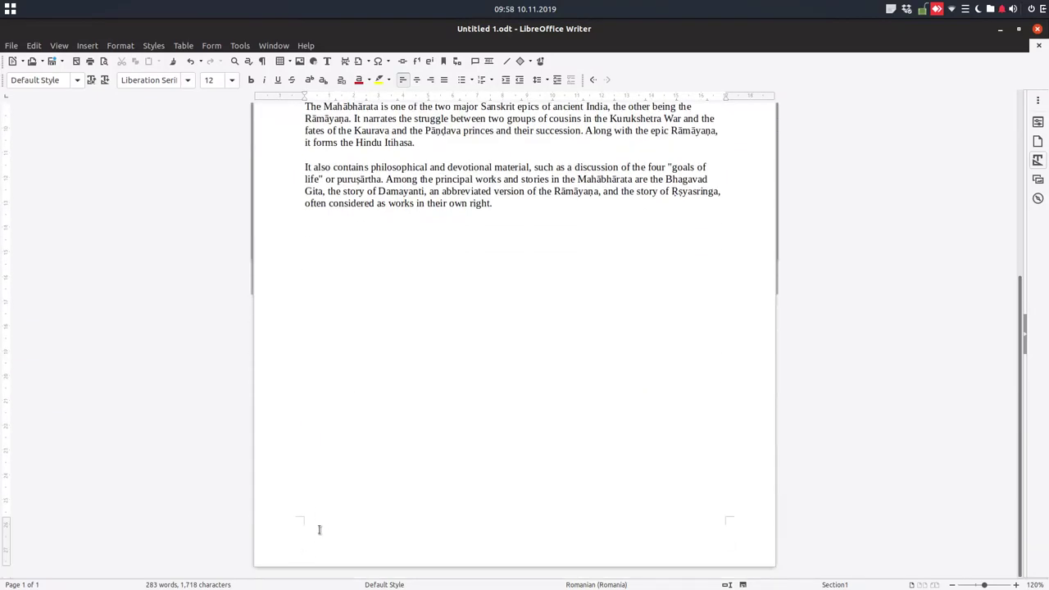
scroll(321, 530, up, 7)
click(384, 367)
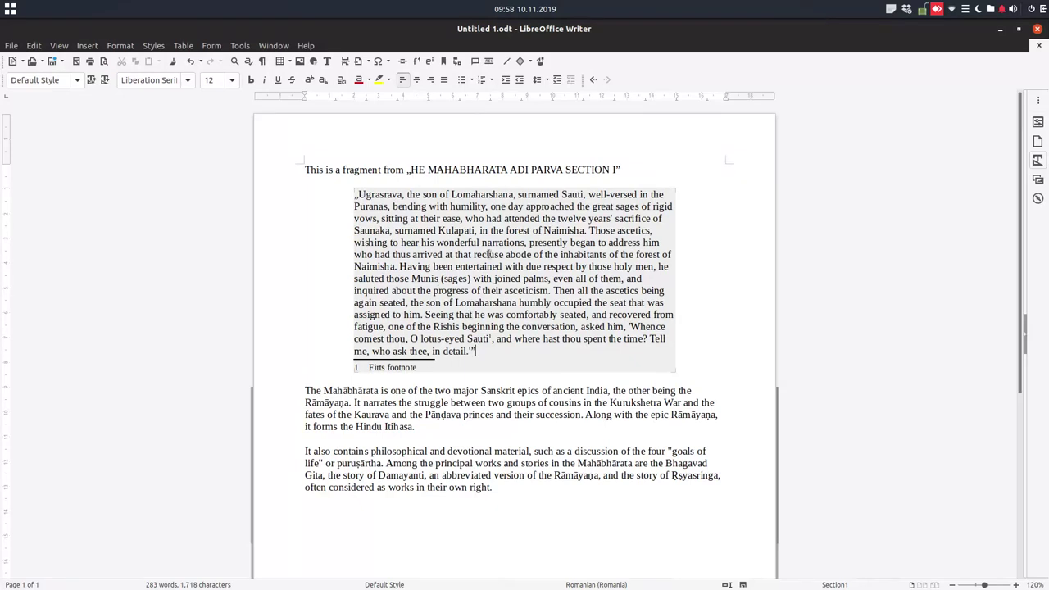
right_click(484, 351)
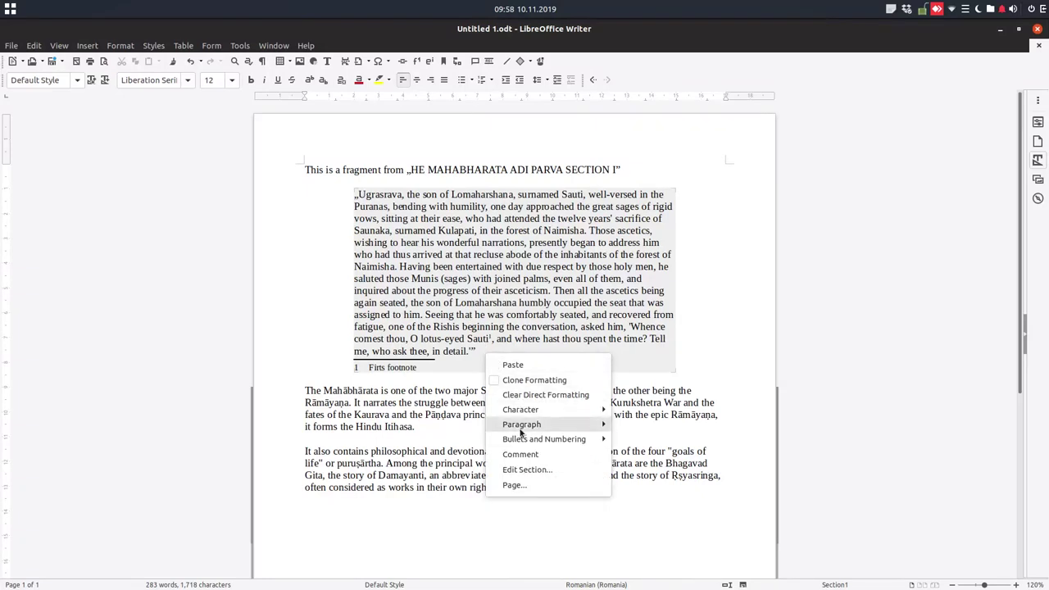
click(530, 469)
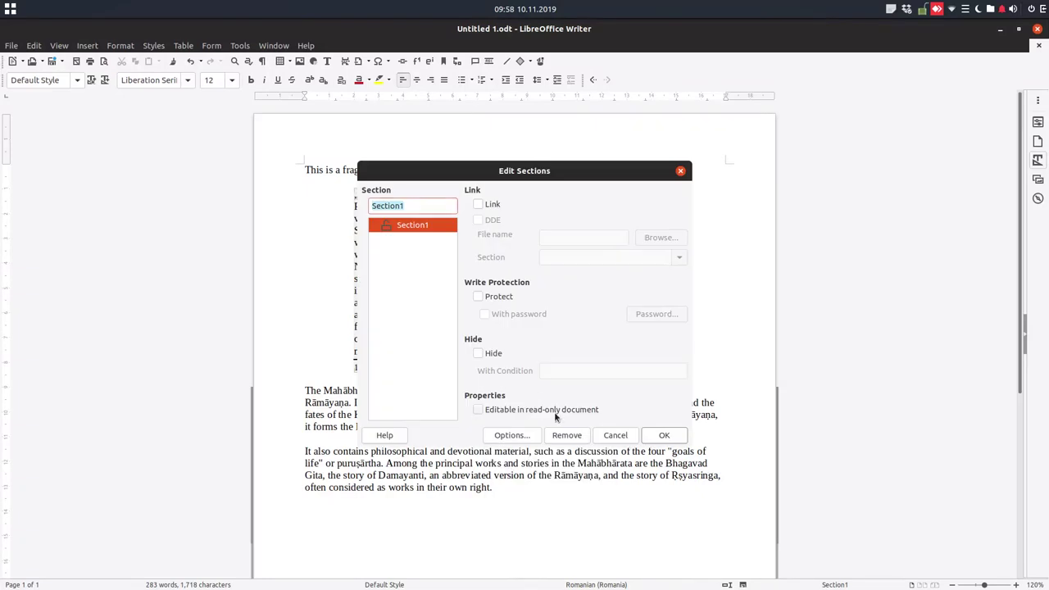
click(663, 439)
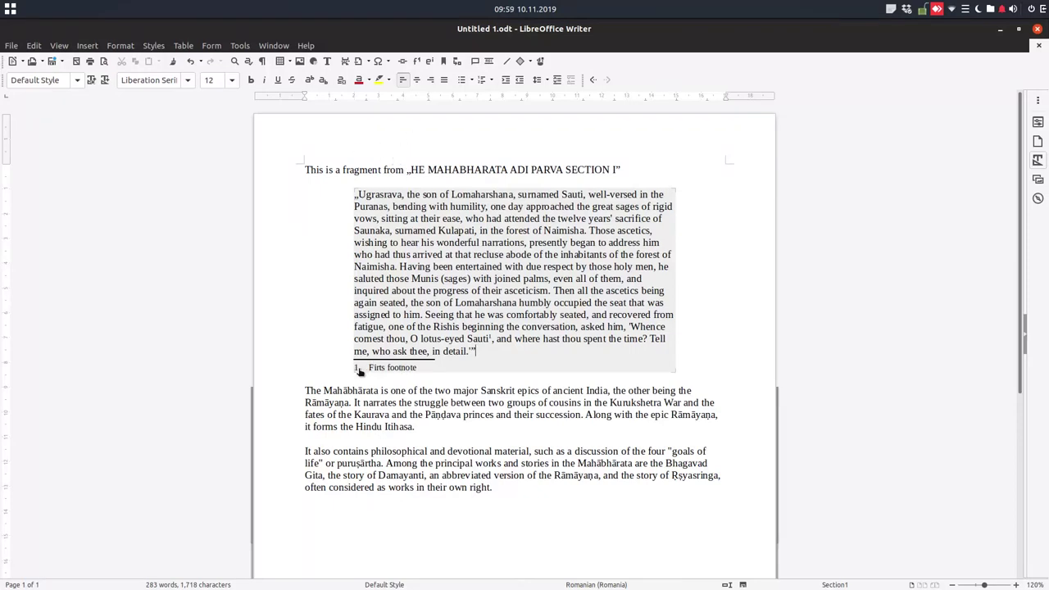
- Restart Section1's footnote numbering with a start value of 2
right_click(490, 357)
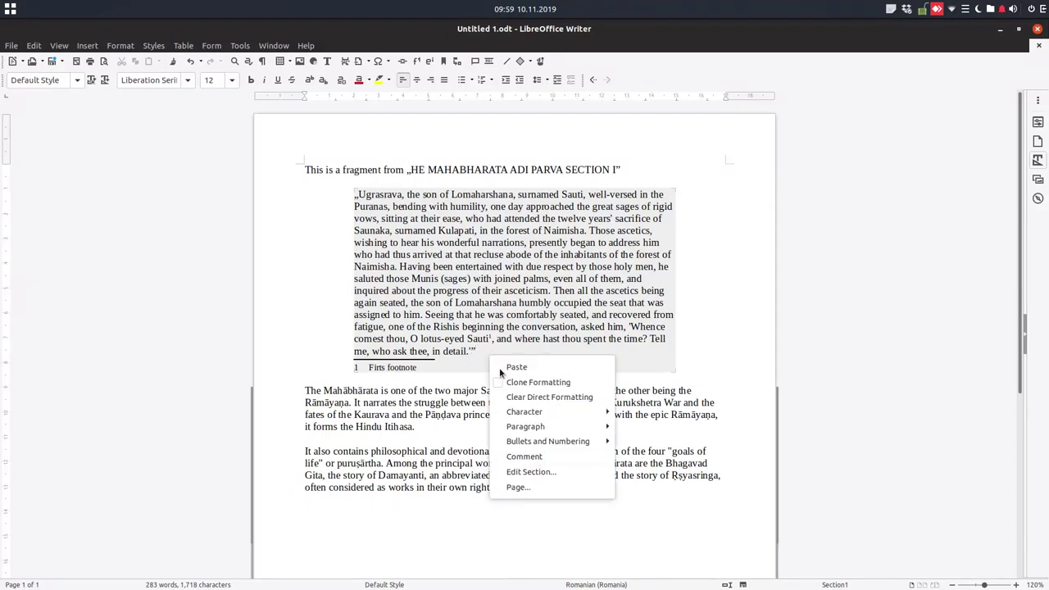
click(550, 473)
click(508, 434)
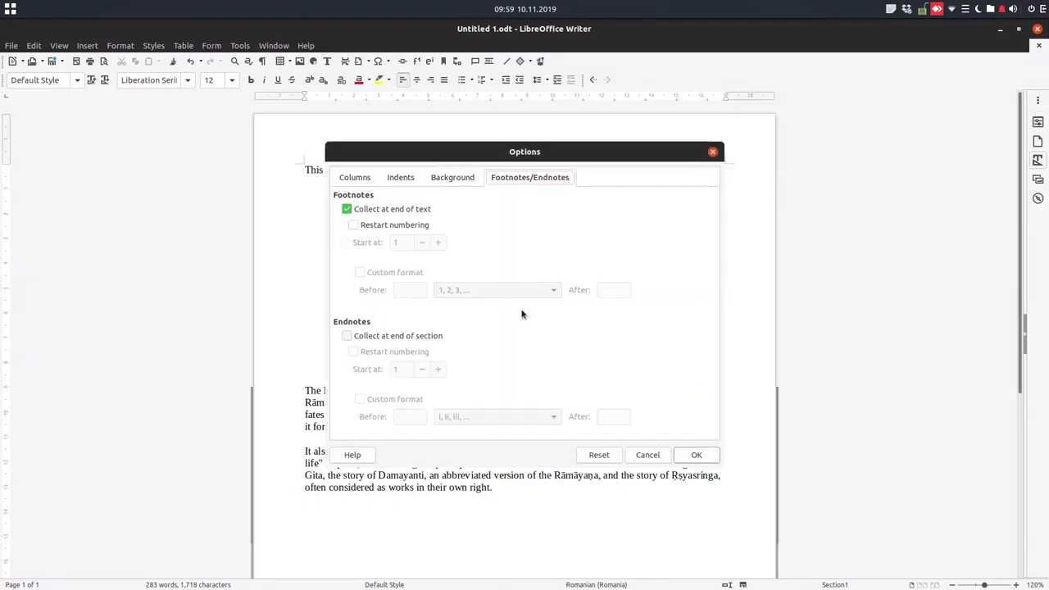
click(365, 226)
click(437, 243)
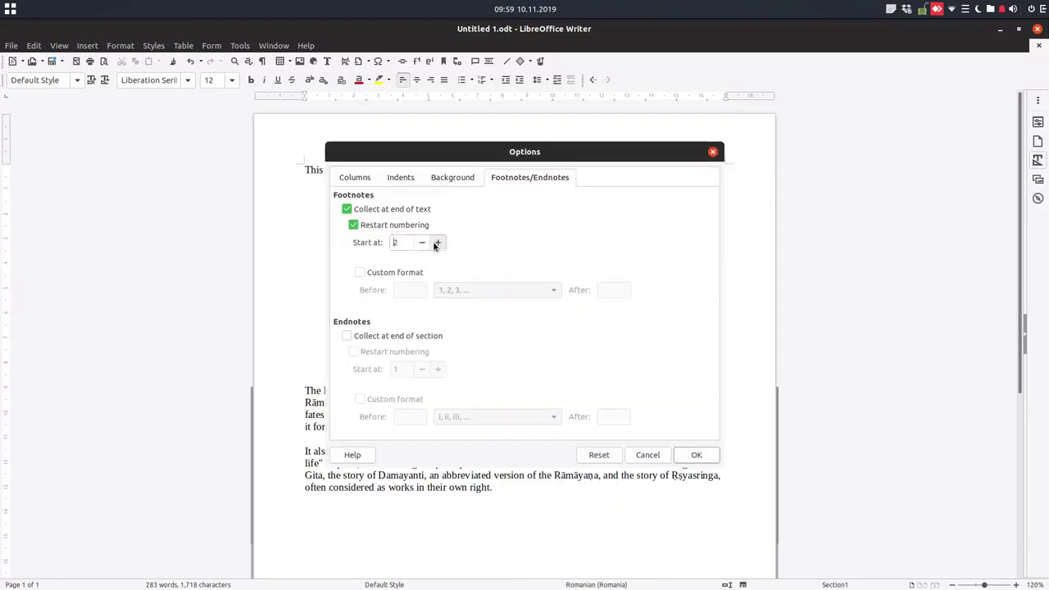
click(693, 454)
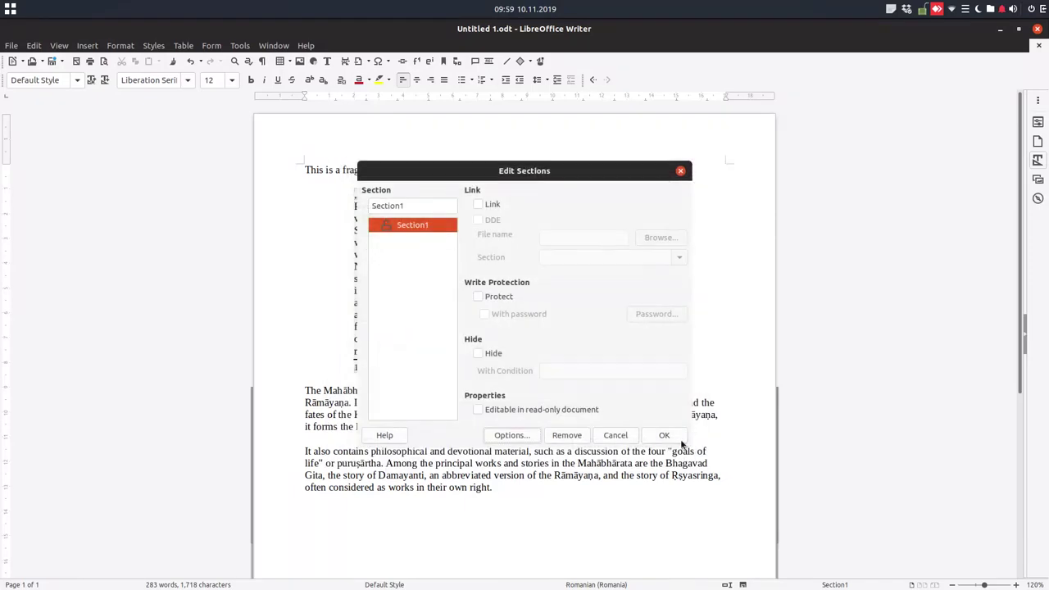
click(679, 443)
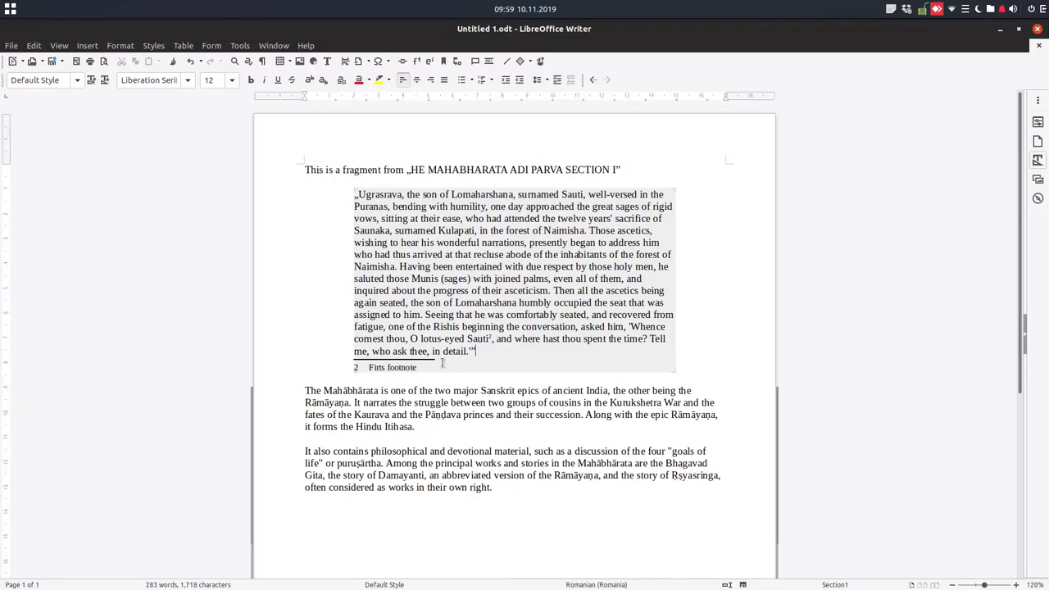
- Restart section footnotes at 1 with a custom 'Note' prefix before each number
right_click(497, 354)
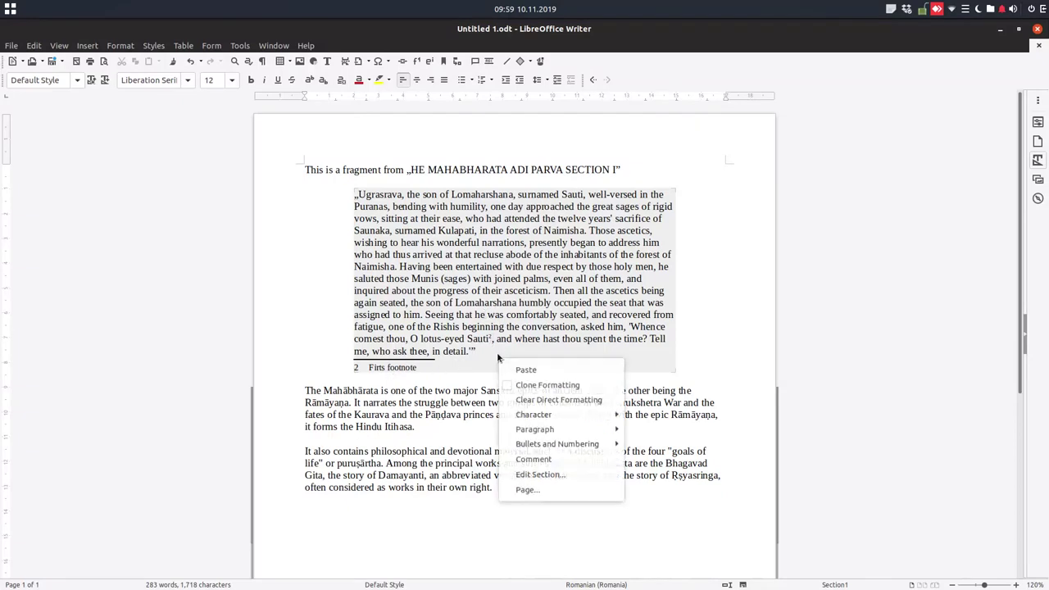
click(547, 475)
click(523, 435)
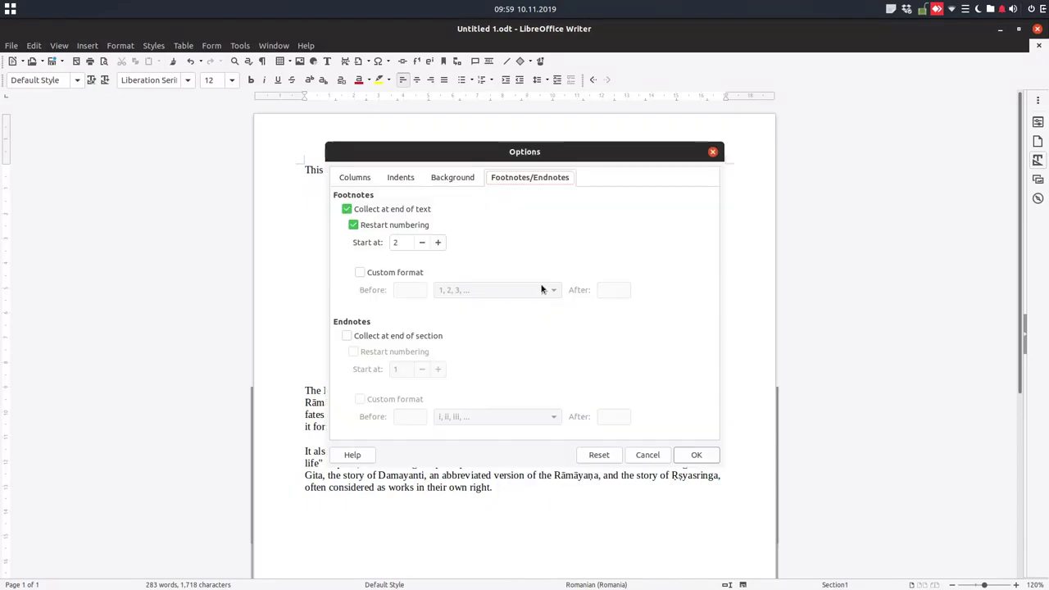
click(421, 243)
click(380, 274)
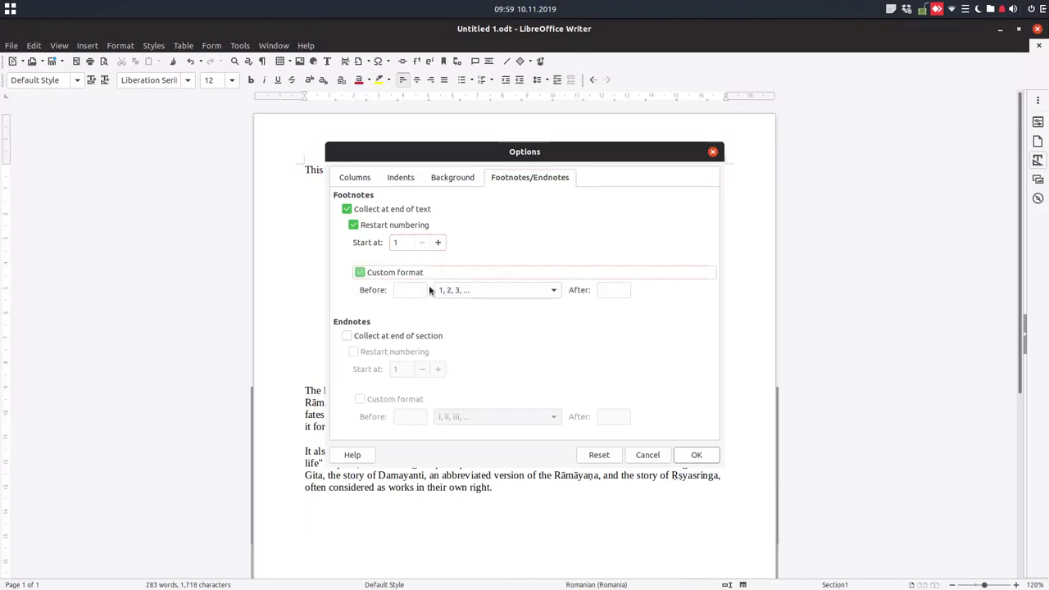
click(416, 289)
text(Note)
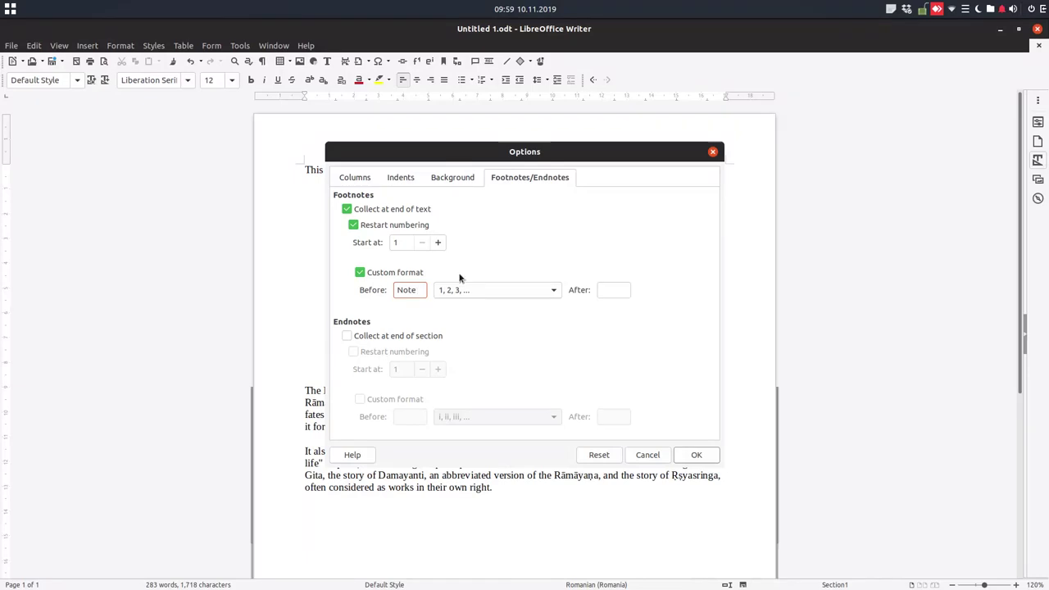
click(696, 455)
click(668, 435)
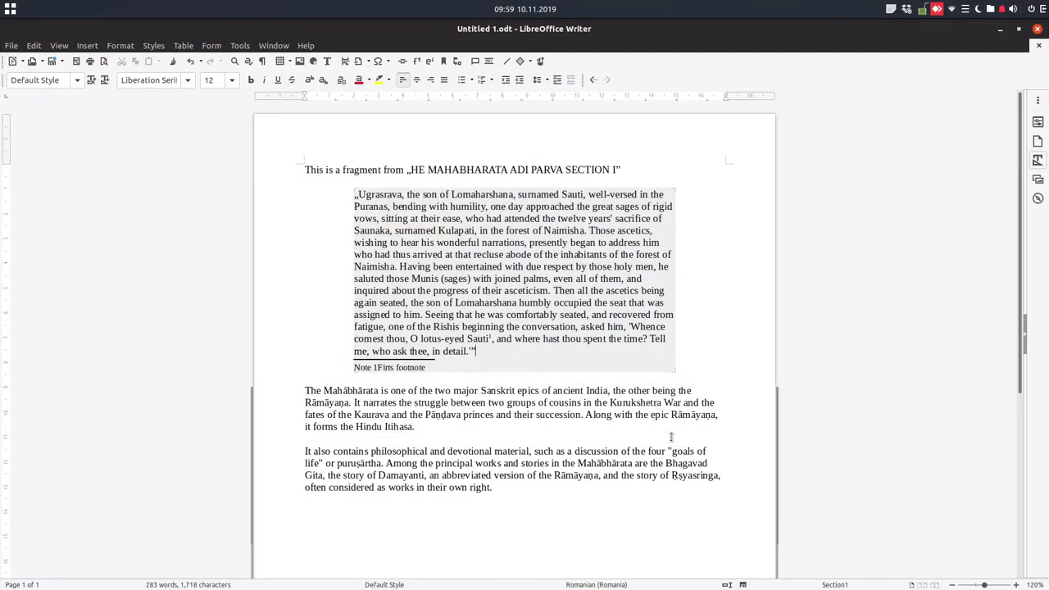
- Adjust the footnote label's Before and After text so footnotes read 'Note 1'
right_click(513, 348)
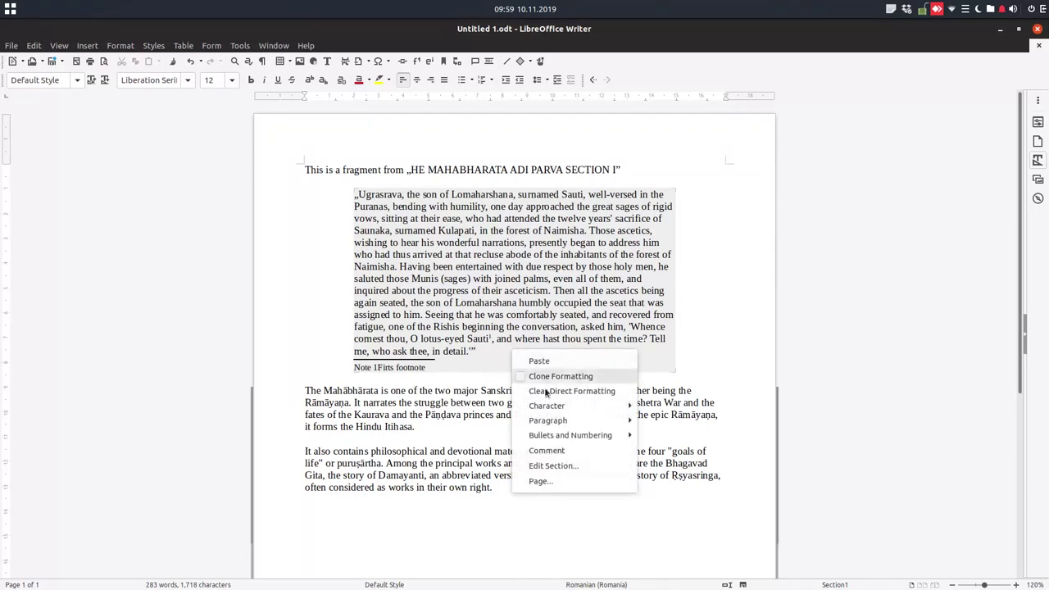
click(545, 466)
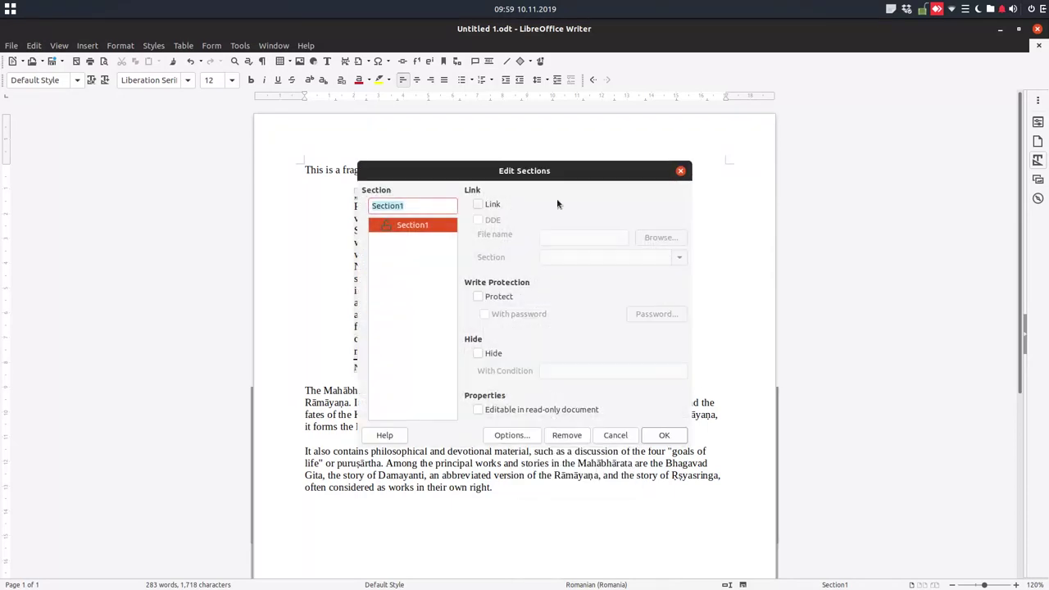
click(515, 435)
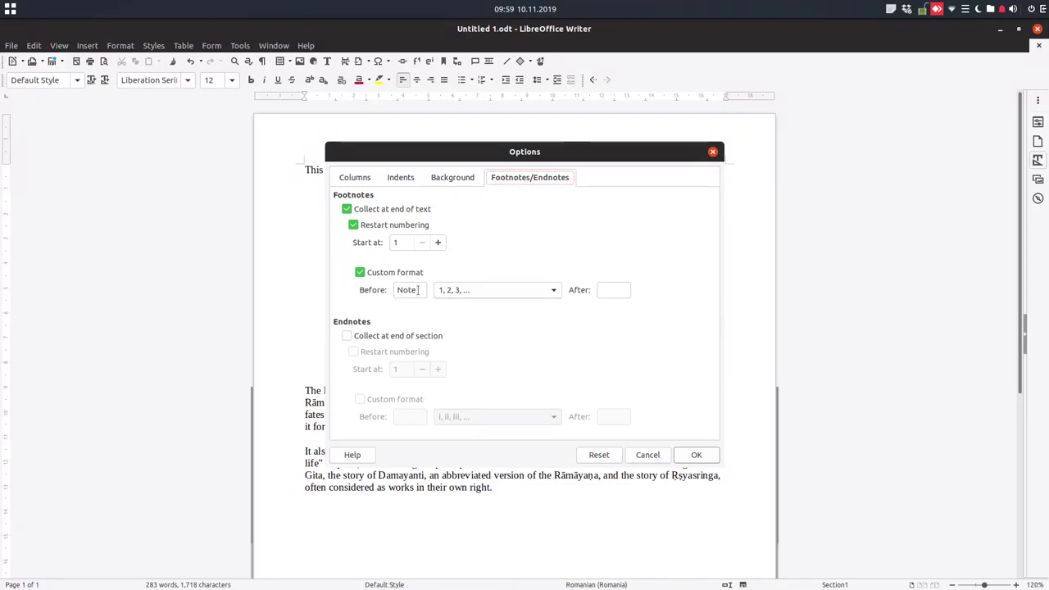
click(422, 292)
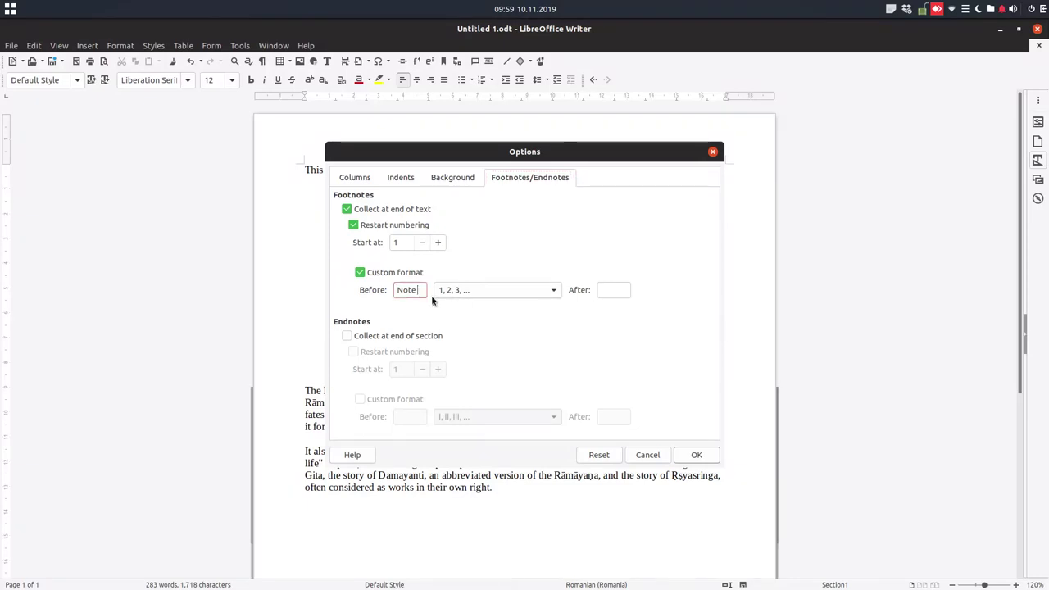
click(616, 291)
click(695, 456)
click(673, 441)
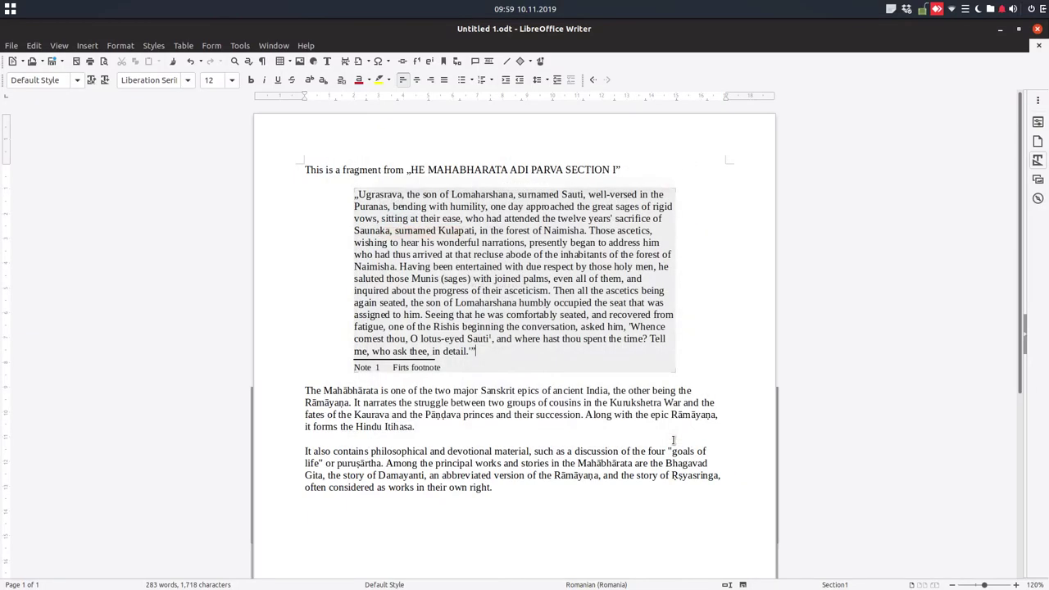
- Fix the footnote to 'First footnote' and add footnote 'Another note here' after 'in detail'
click(404, 368)
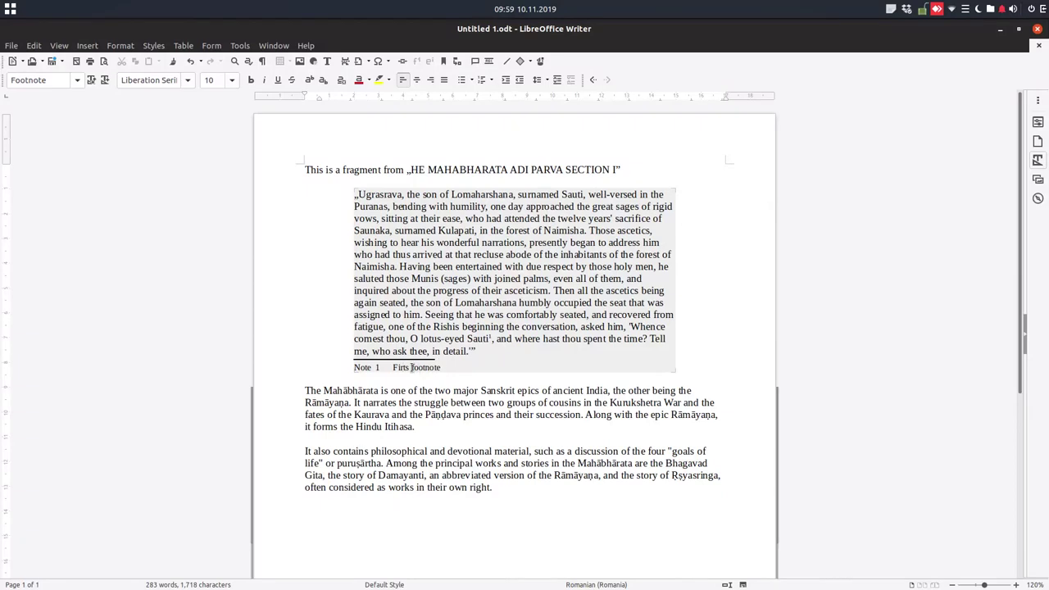
text(t)
click(495, 353)
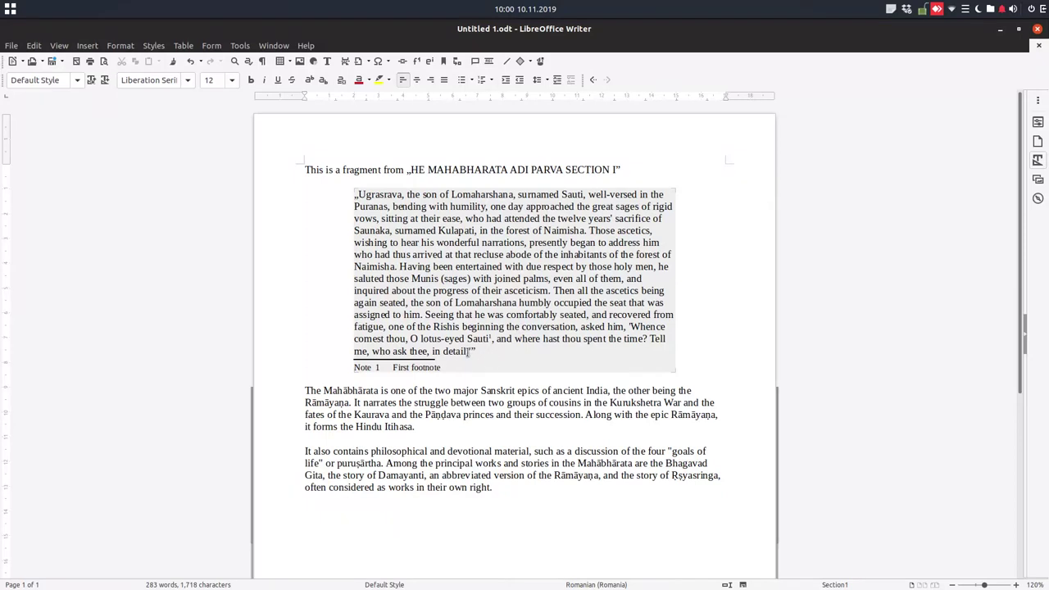
click(416, 61)
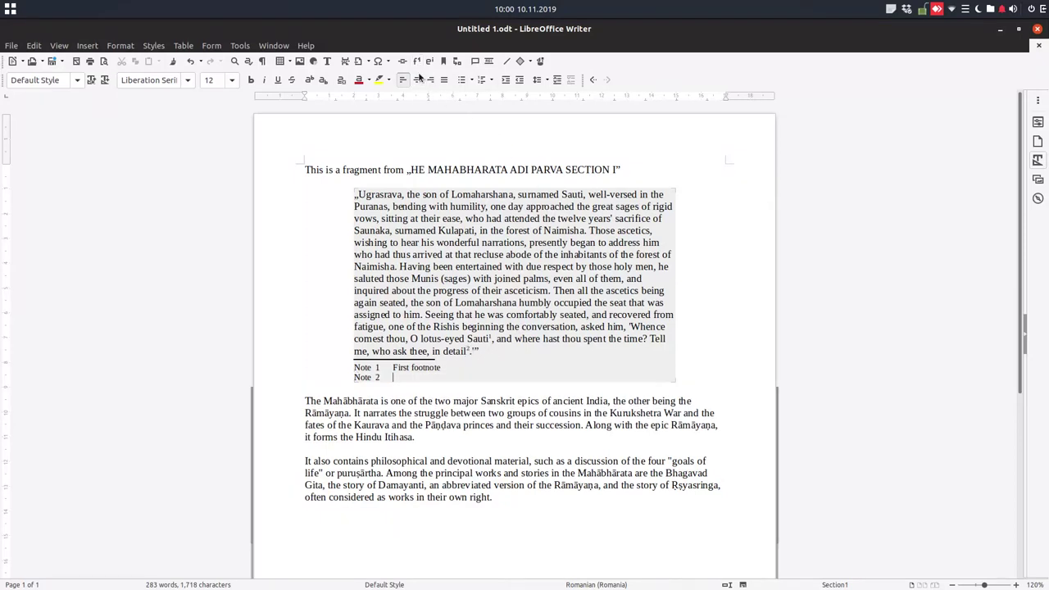
text(another note here)
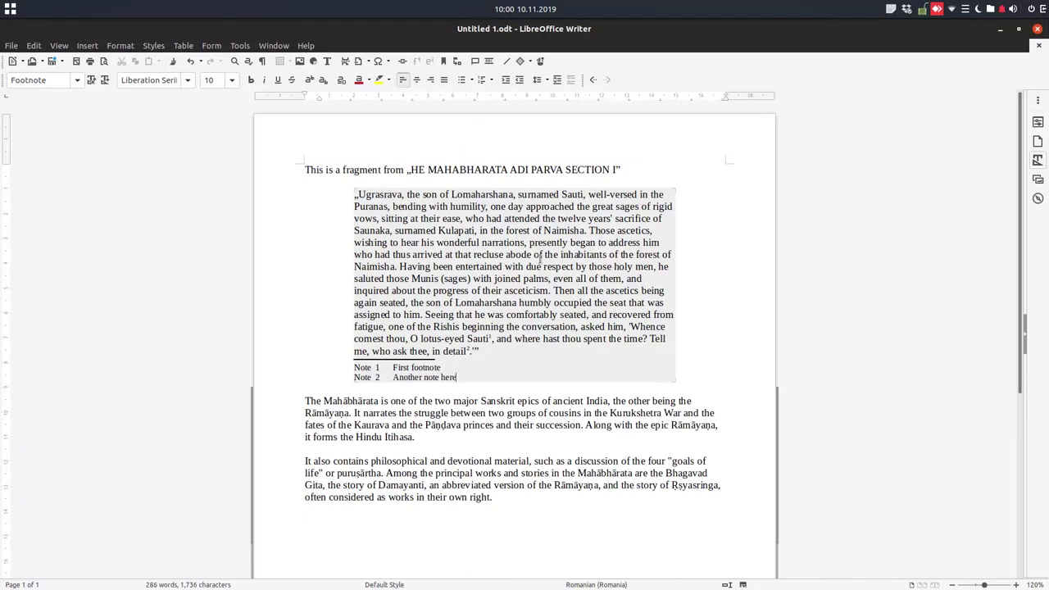
click(560, 341)
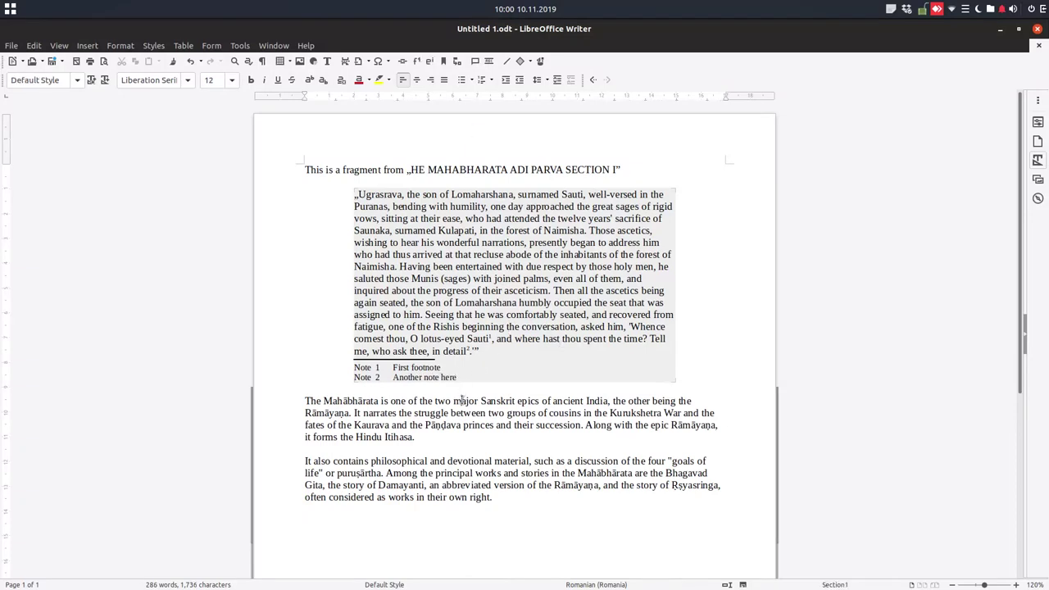
- Collect Section1's endnotes at the end of the section
right_click(497, 352)
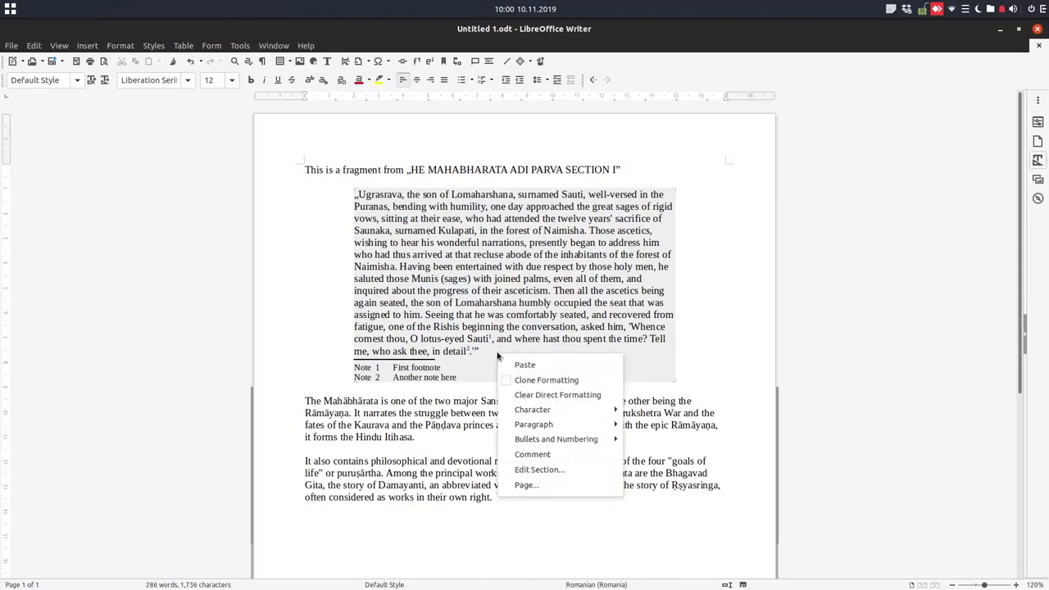
click(536, 470)
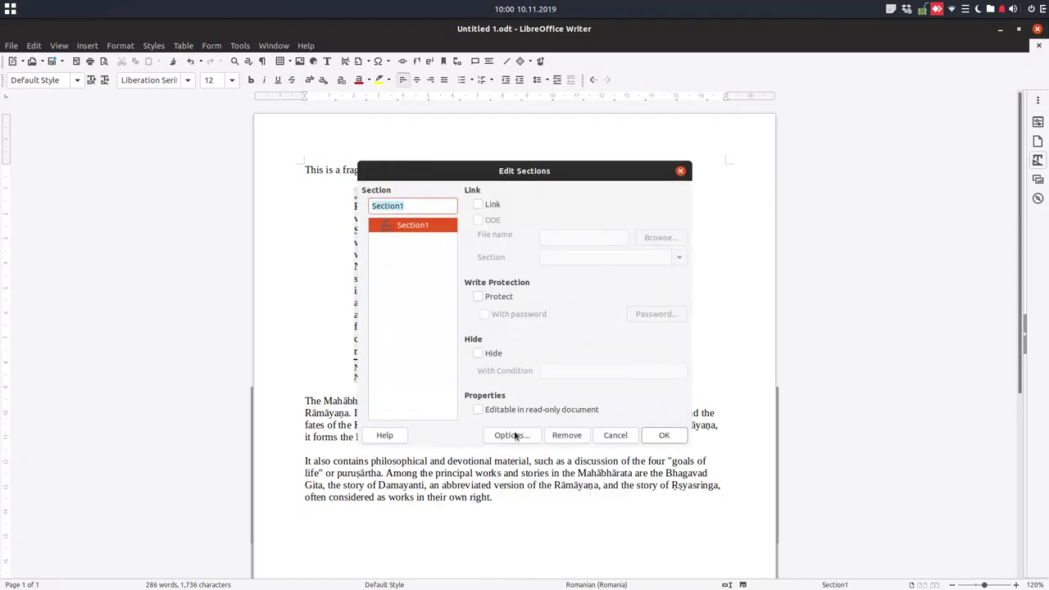
click(513, 435)
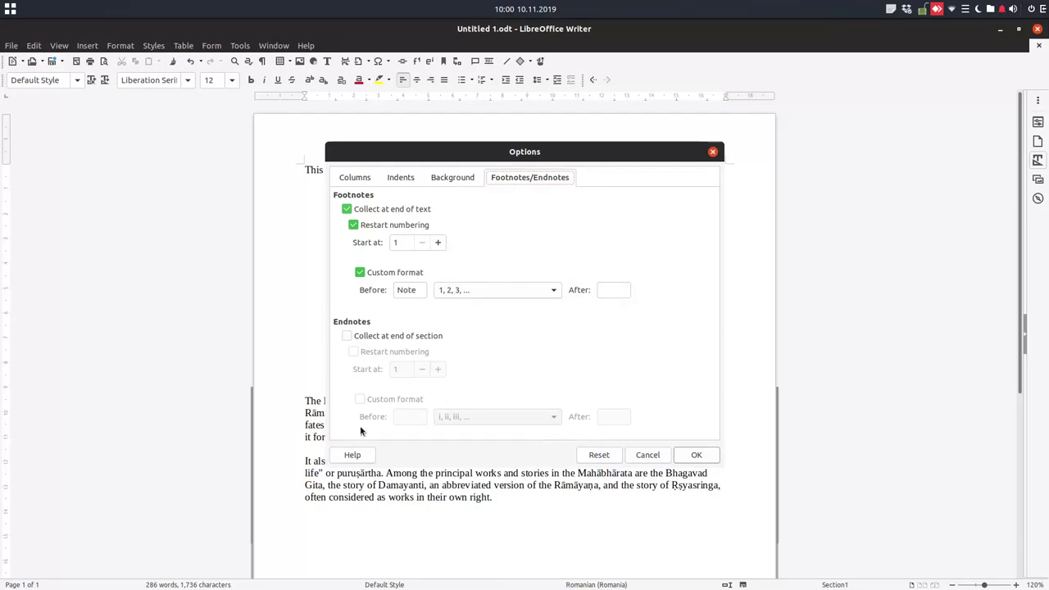
click(434, 337)
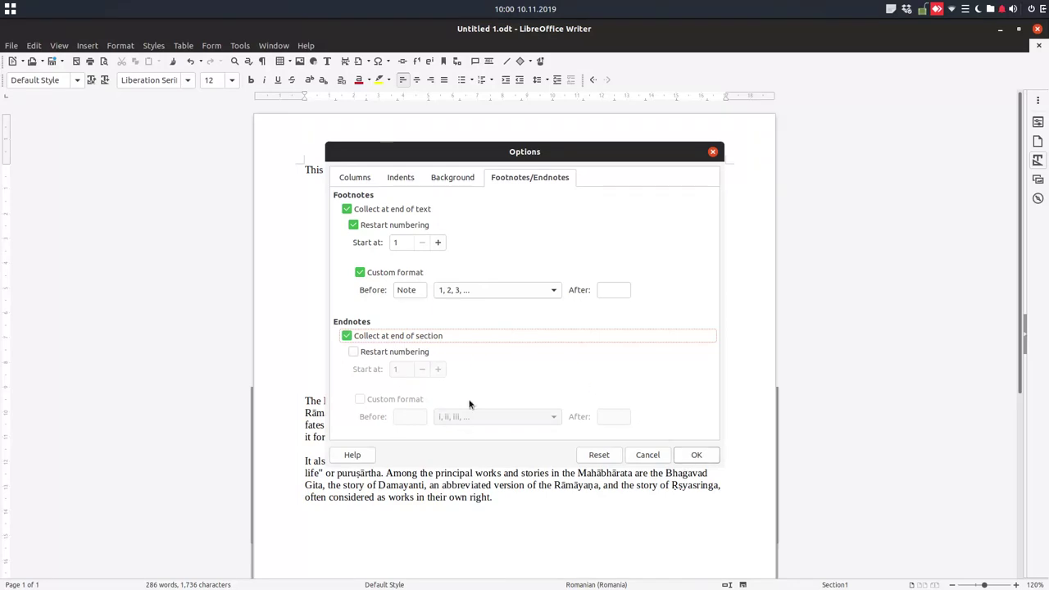
click(691, 455)
click(670, 443)
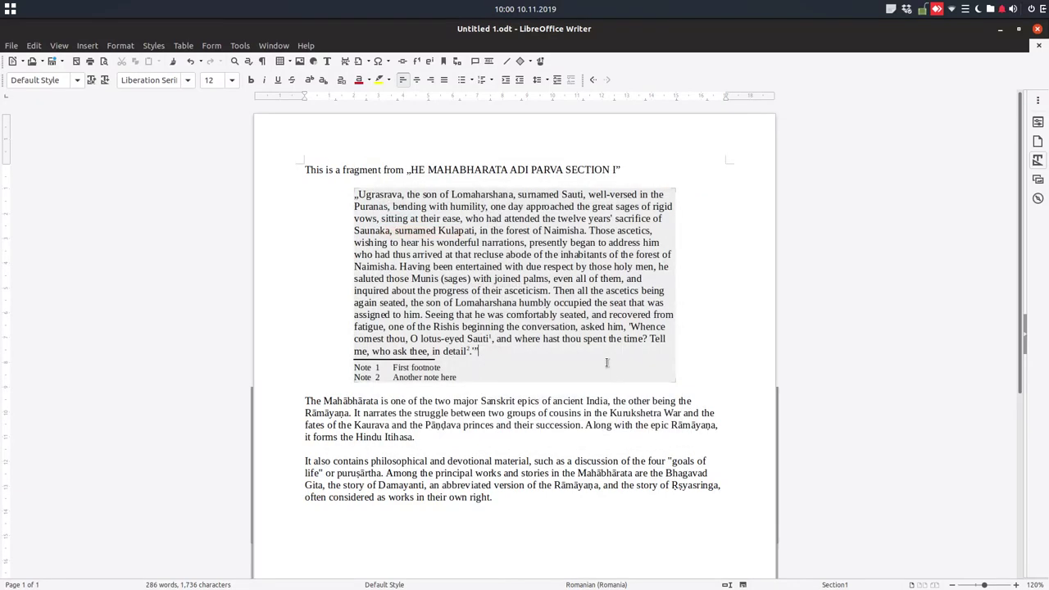
- Insert an endnote reading 'Endnote' after 'detail' and show the About LibreOffice version details
click(443, 61)
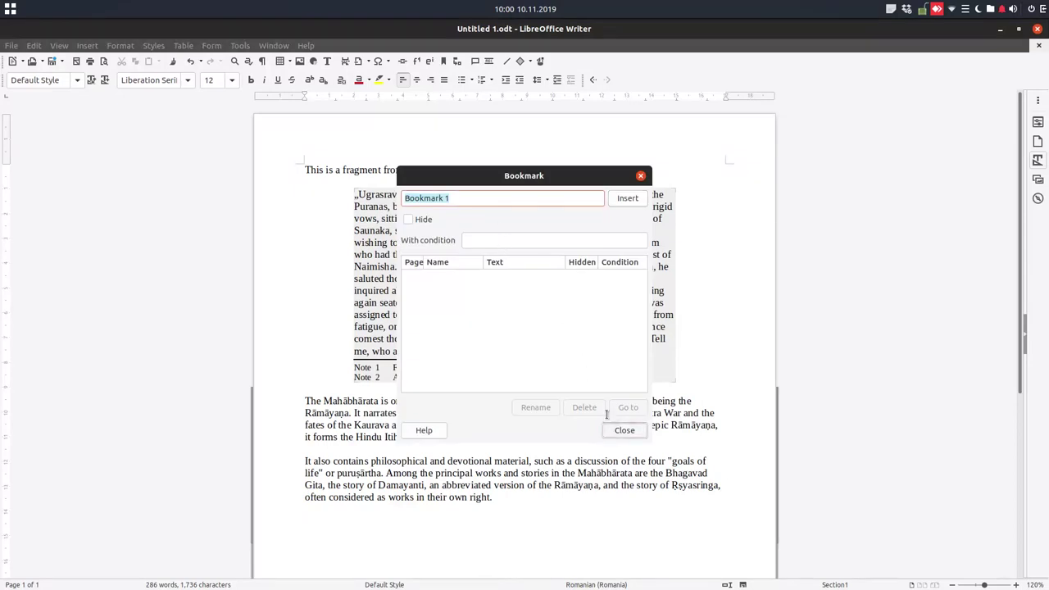
click(613, 430)
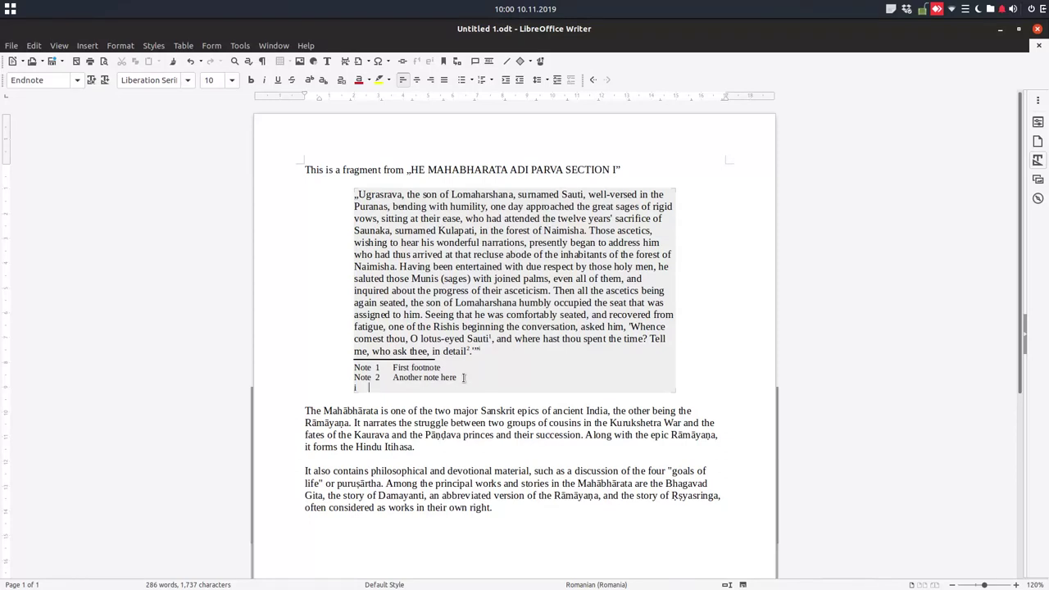
text(Endnote)
click(535, 266)
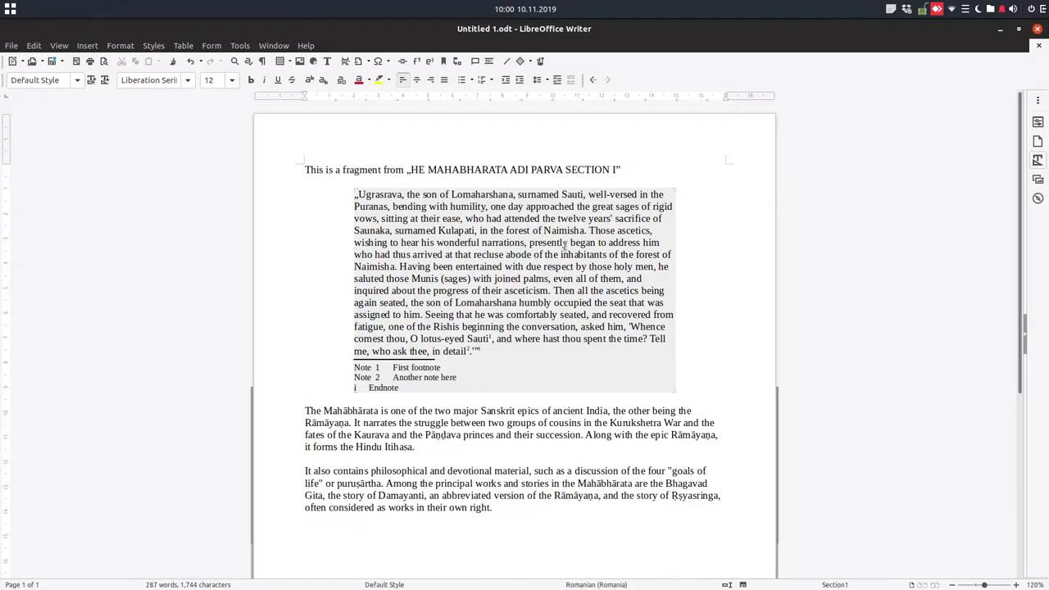
click(306, 46)
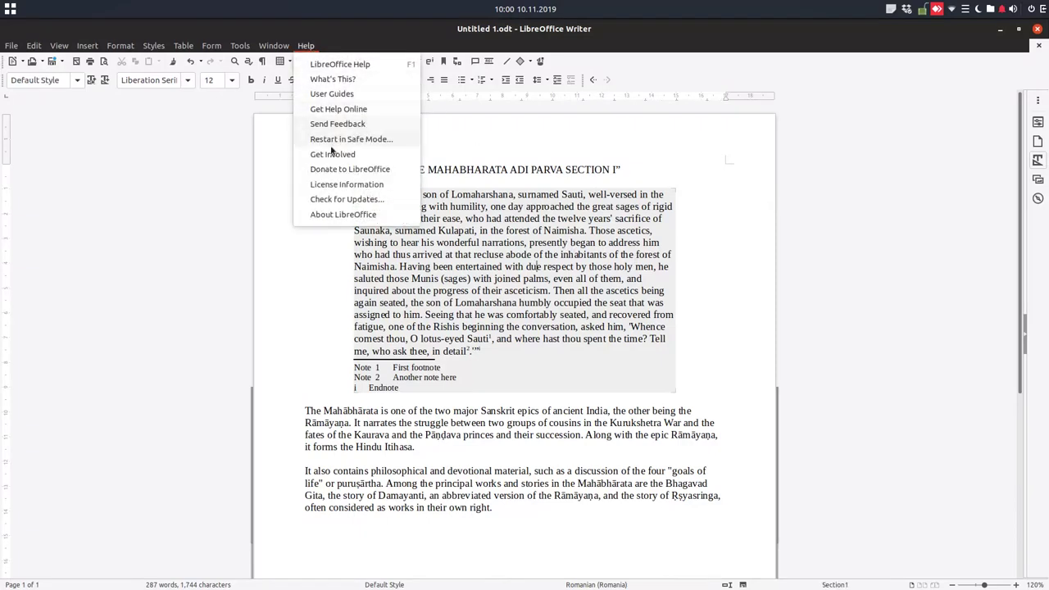
click(336, 214)
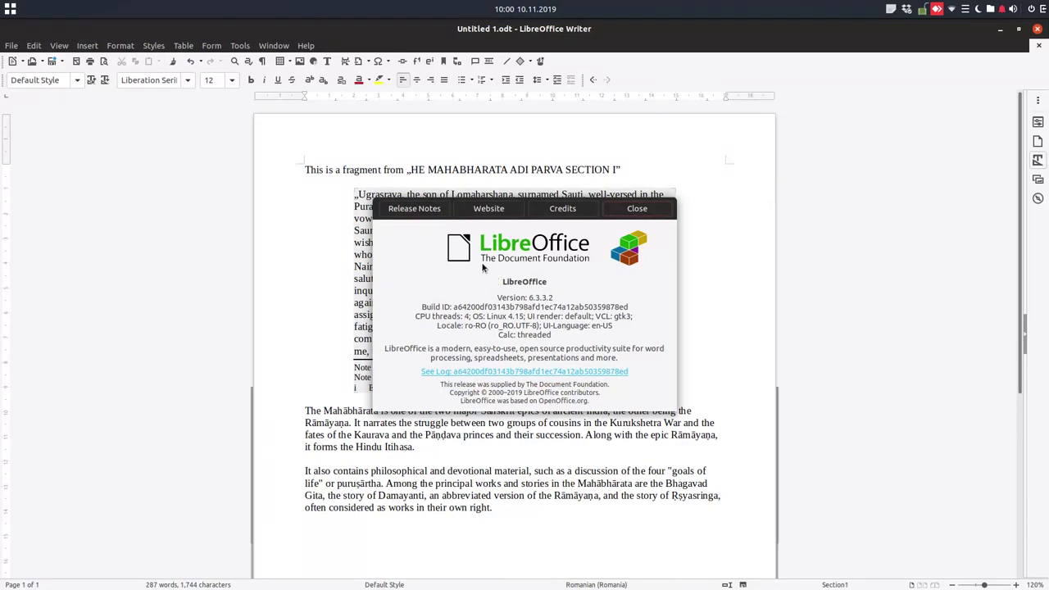